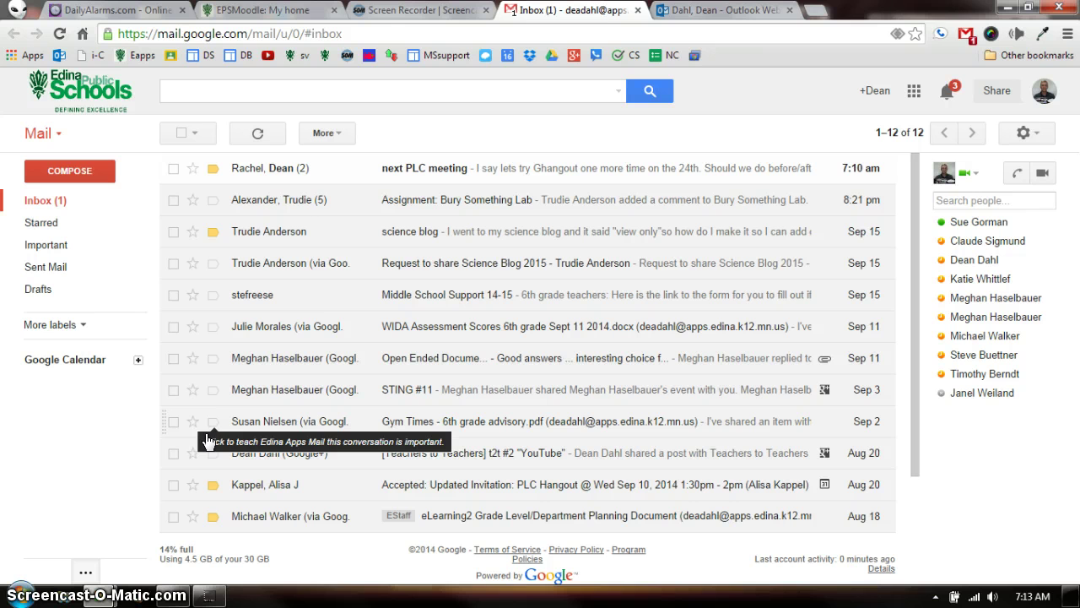
Start a new email addressed to the teacher's school account.
left_click(71, 172)
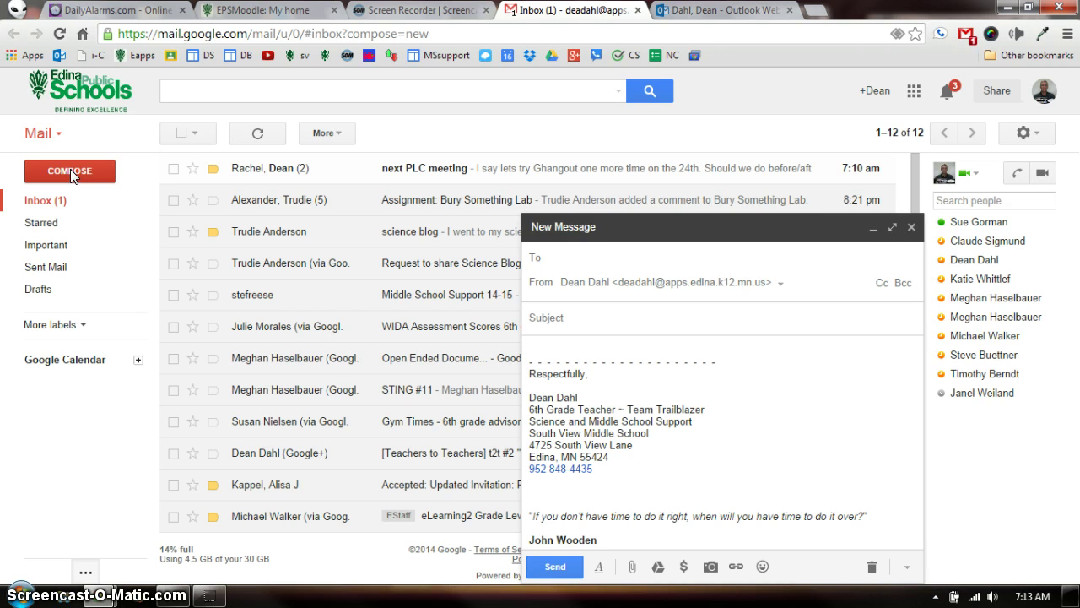
left_click(556, 255)
type("dea")
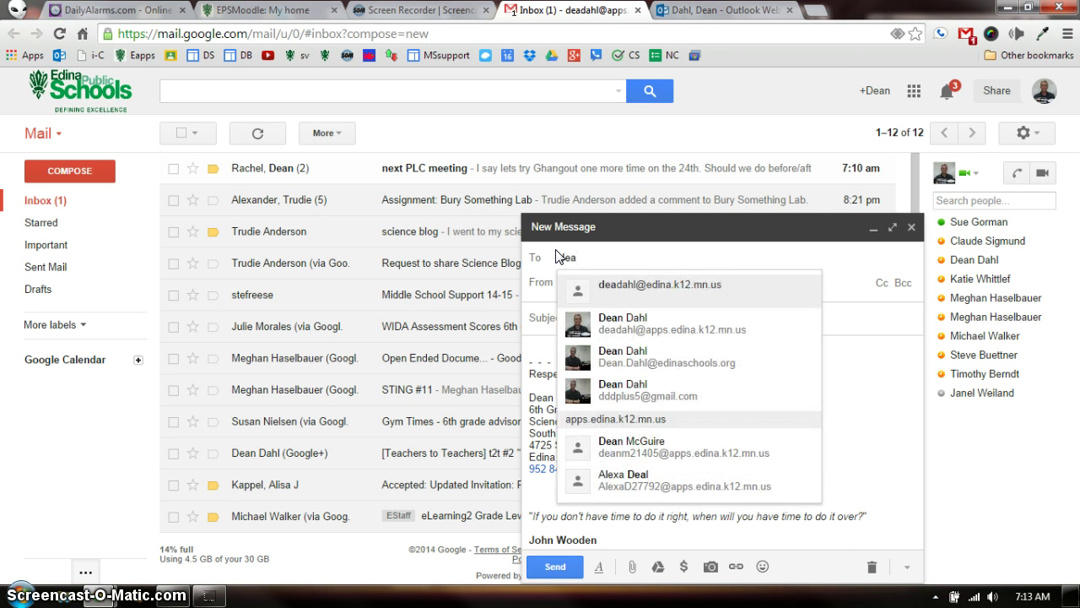
left_click(633, 321)
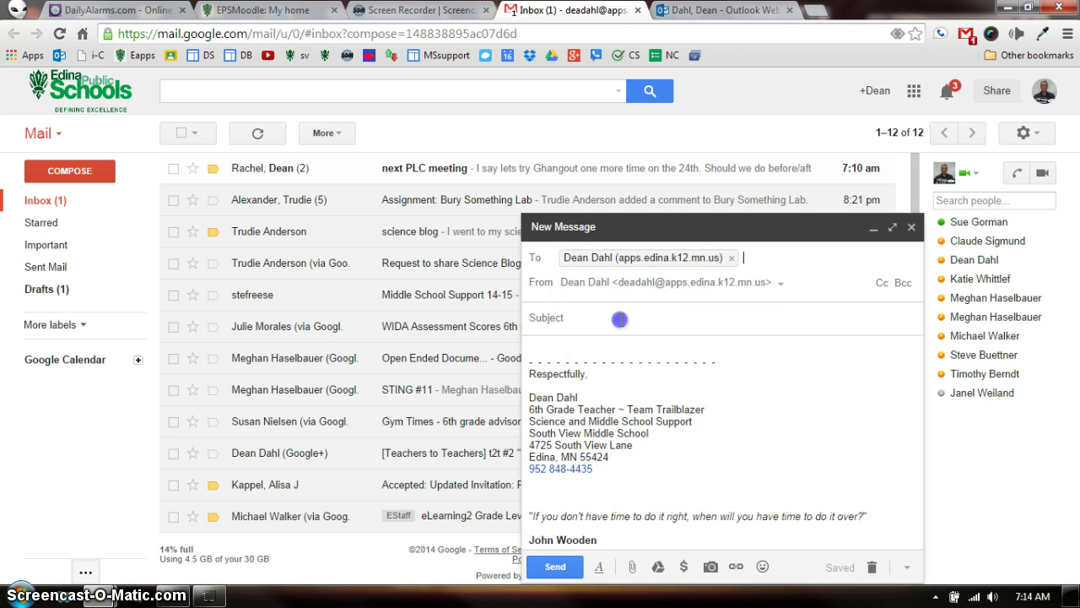
Enter the subject 'Ecology VocabularyQuiz'.
left_click(621, 319)
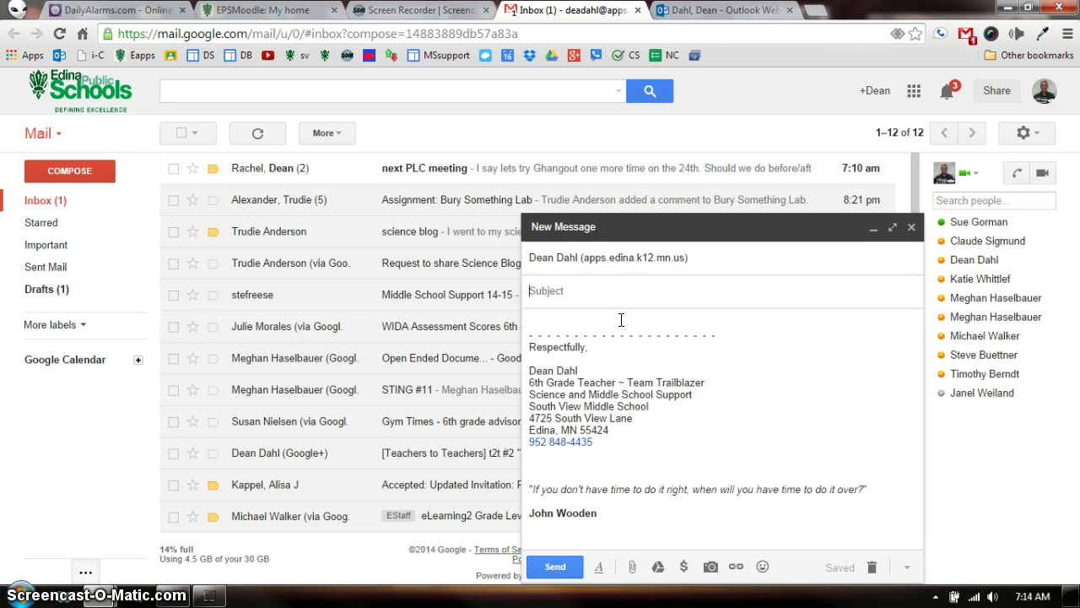
left_click(615, 312)
type("E")
type("cology Voc")
type("abular")
left_click(609, 275)
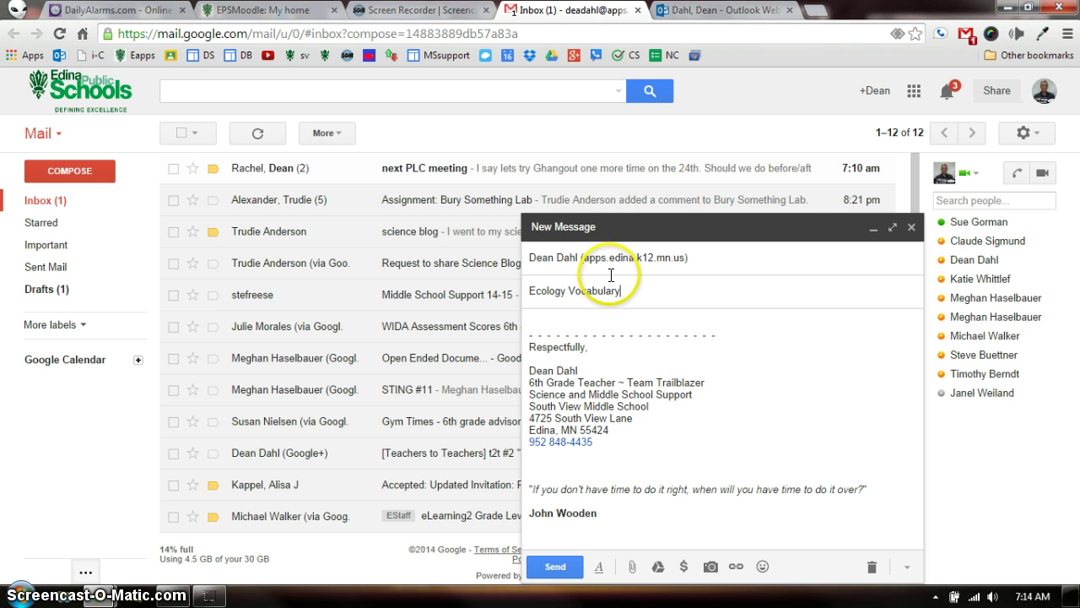
type("yQuiz")
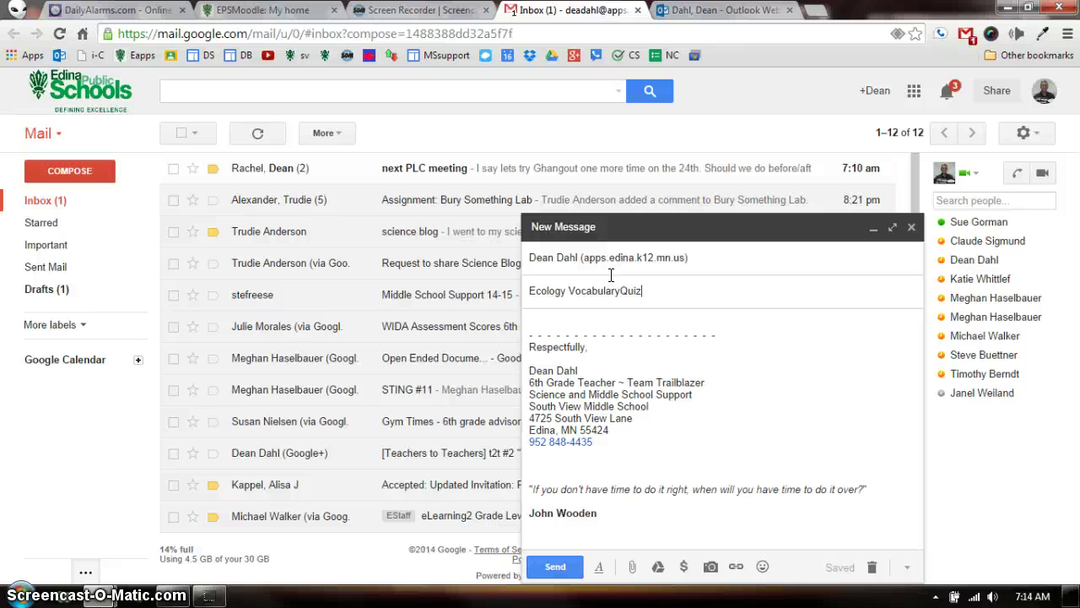
Greet the teacher, then say you earned 60% on the Ecology Vocabulary Quiz and want a retake.
left_click(562, 316)
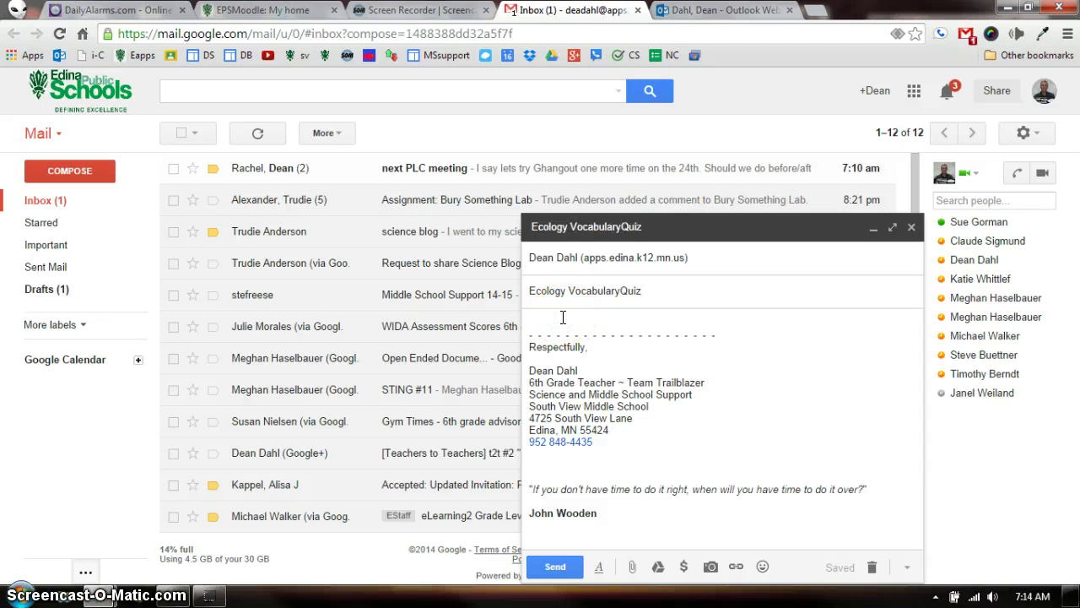
type("Dear M")
type("r. Dahl,")
key("Return")
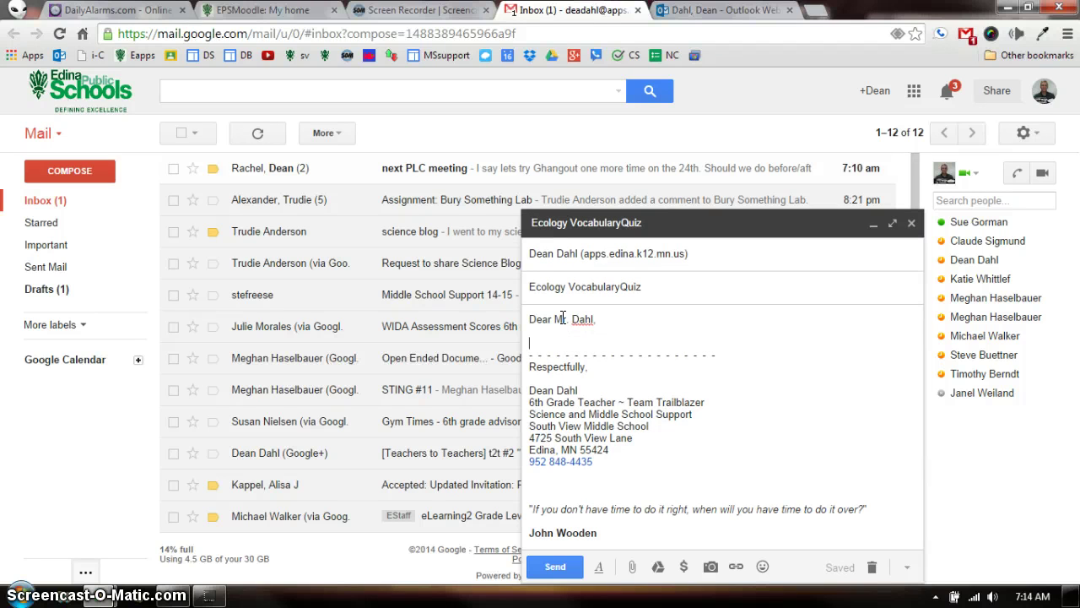
type("I")
type(" am wri")
type("ting about my ")
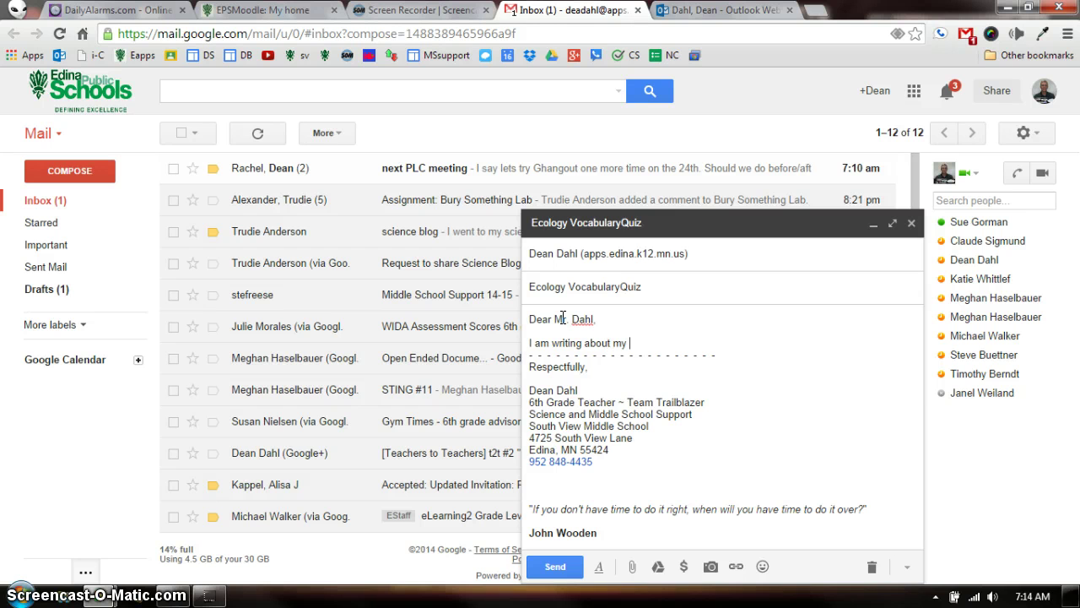
type("Ecology VO")
type("ca")
key("BackSpace")
key("BackSpace")
key("BackSpace")
type("ocab")
type("ulary Qu")
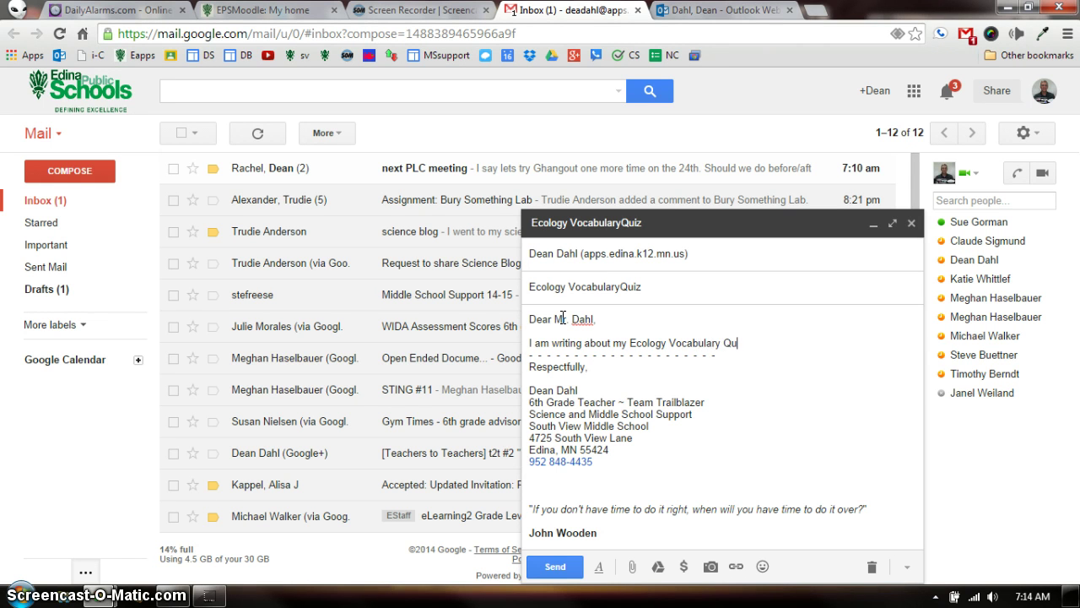
type("iz. ")
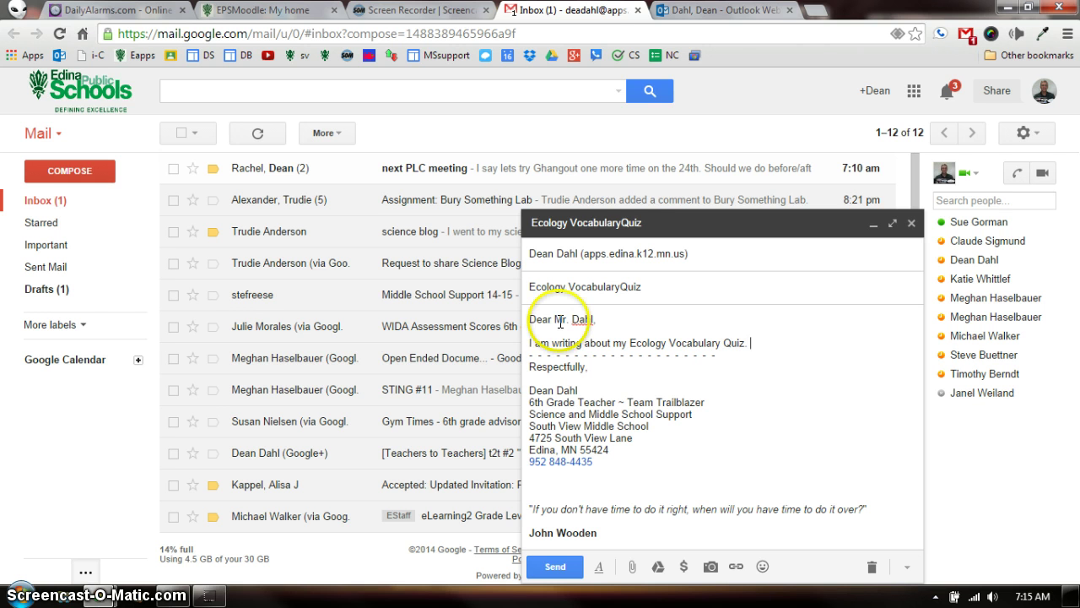
type("I earn")
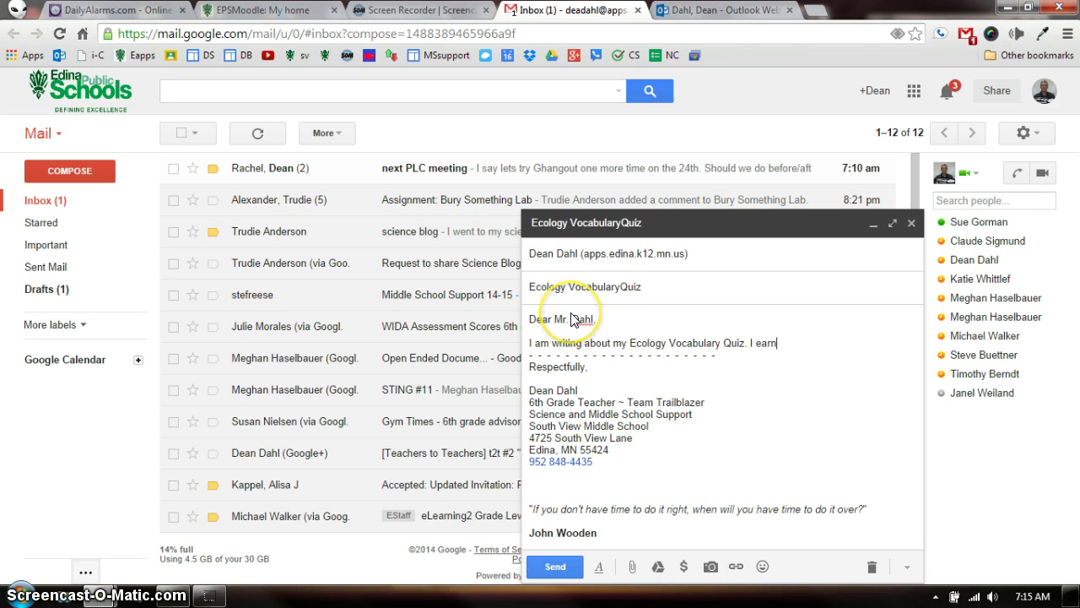
type("ed a")
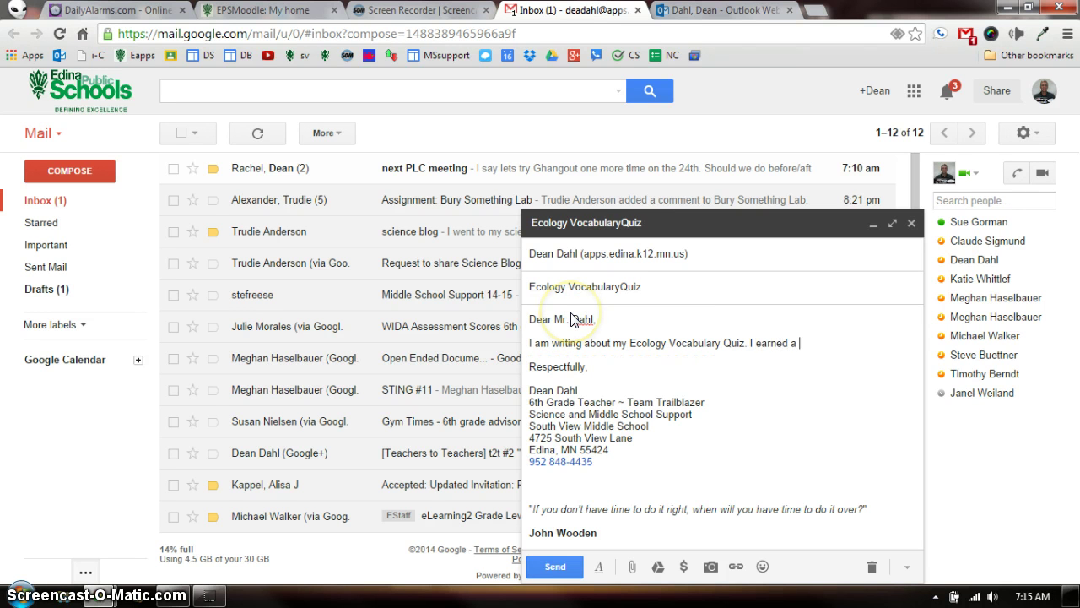
type(" 60")
type("% and wo")
type("uld like to")
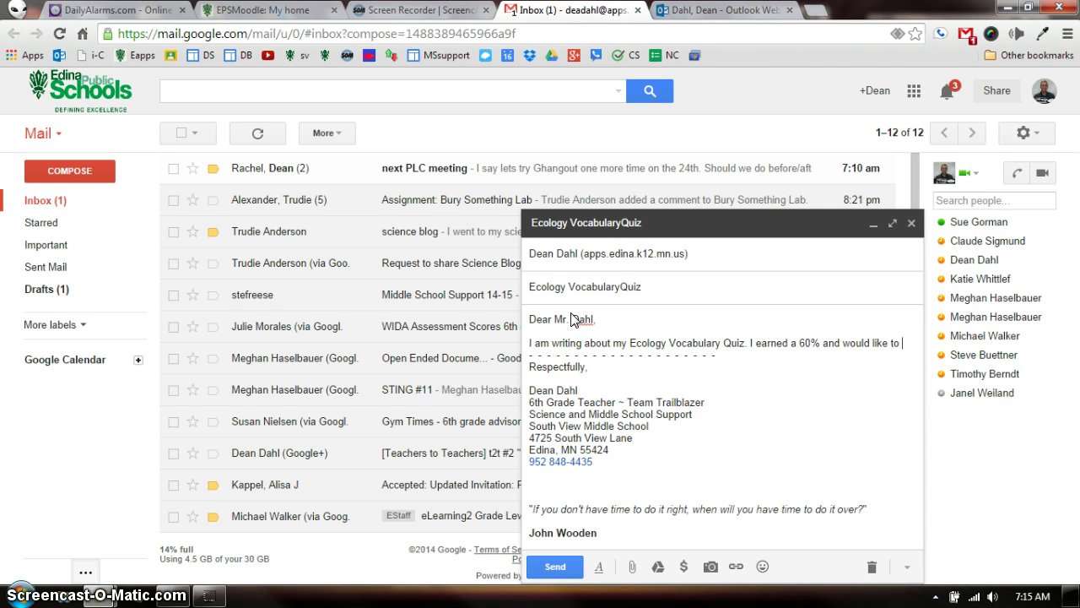
type(" a chance to ")
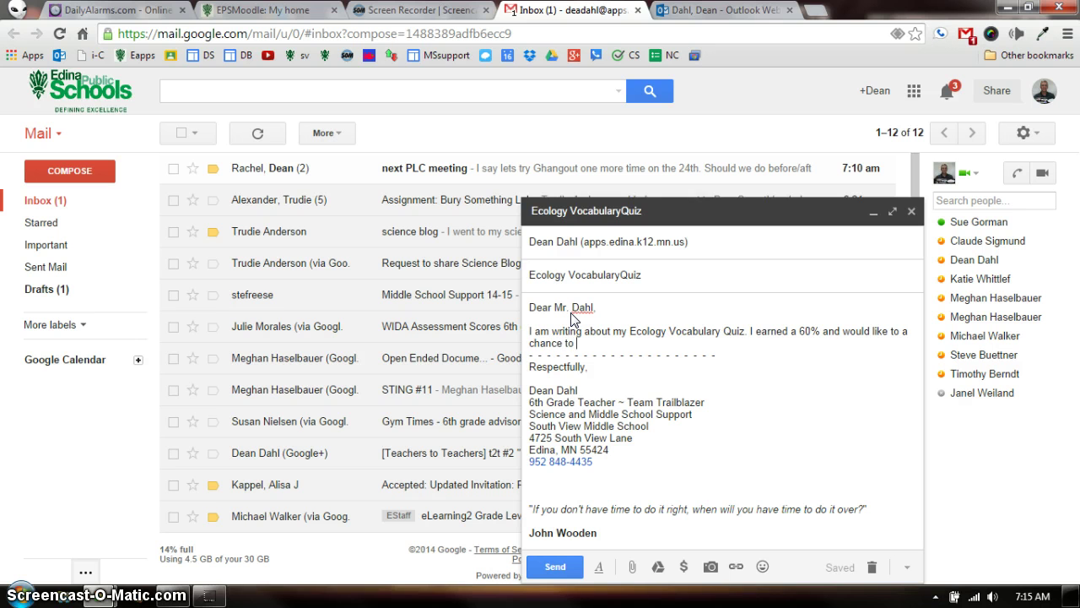
type("retake this ")
type("quiz.")
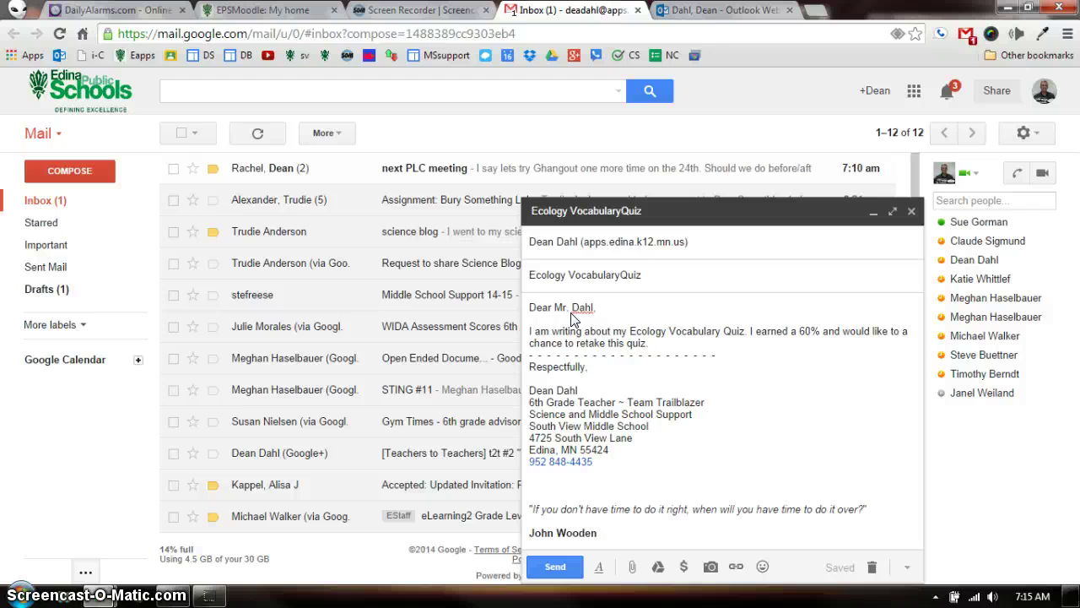
Ask when a retake could happen and mention reviewing notes from the teacher's website.
type("When would ")
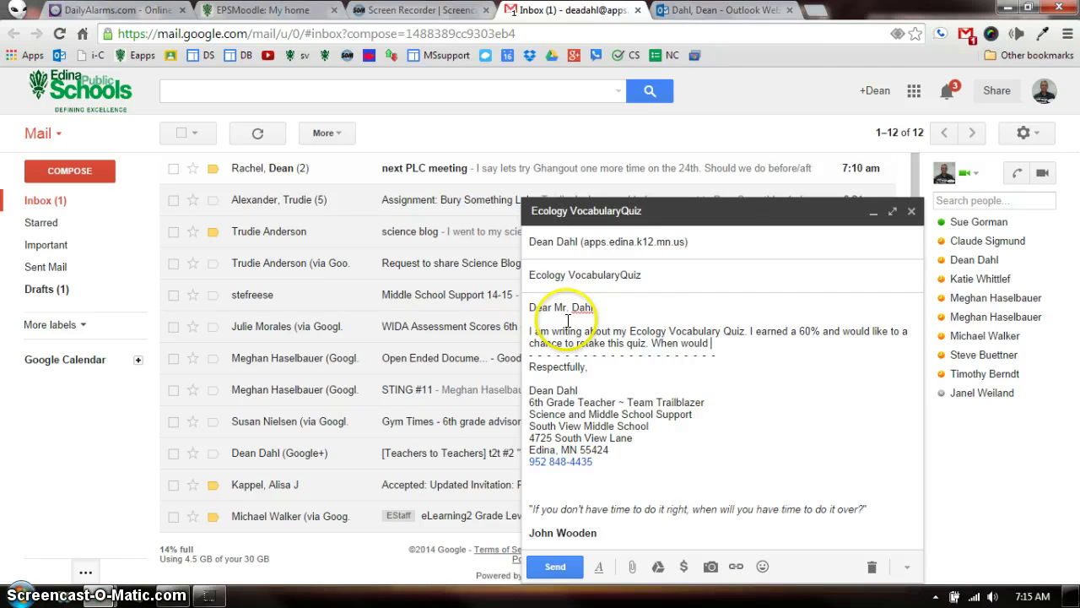
type("be a good ")
type("time for me to ")
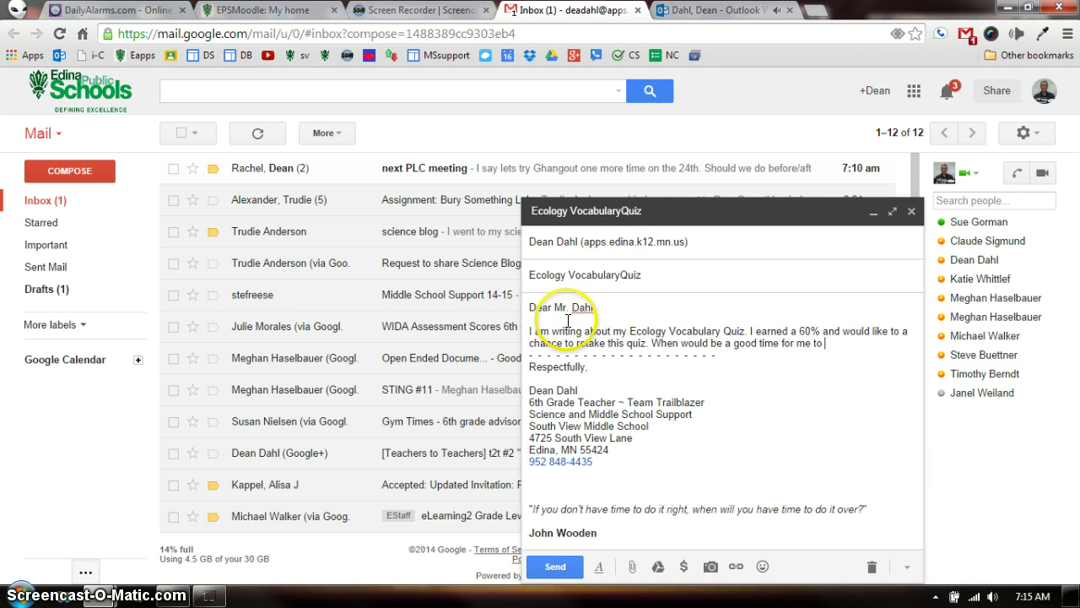
type("do this")
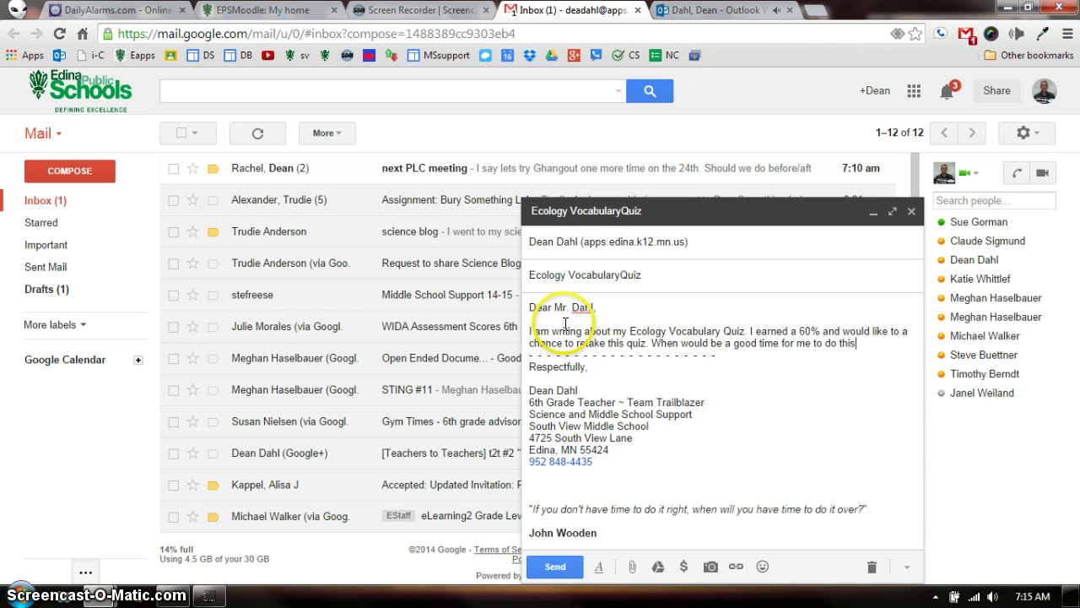
type("? I wil")
type("l look at m")
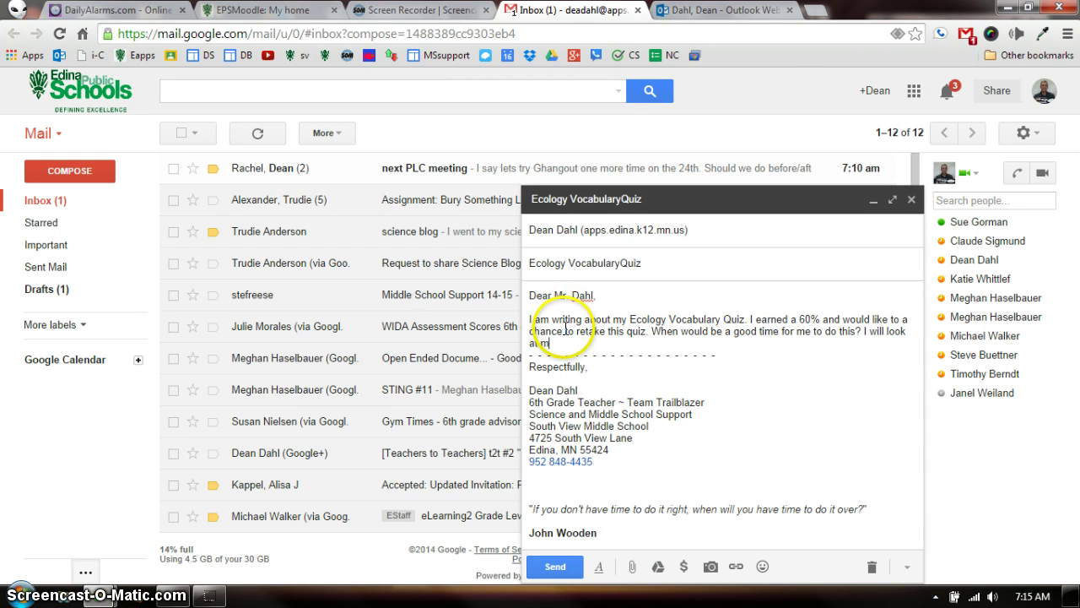
type("y notes")
type(" and spend ")
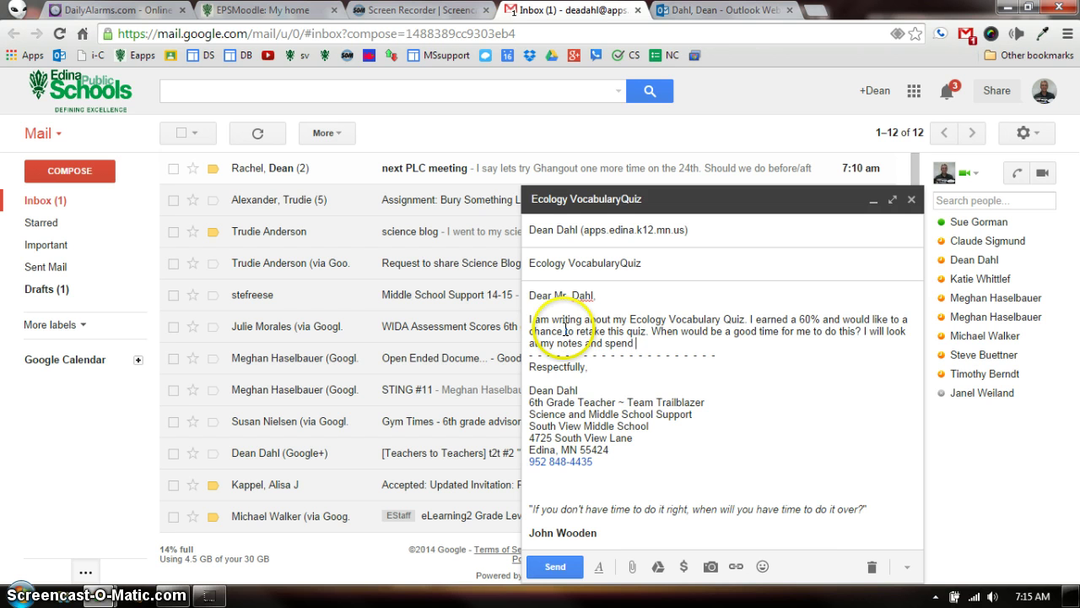
type("more time ")
type("studying")
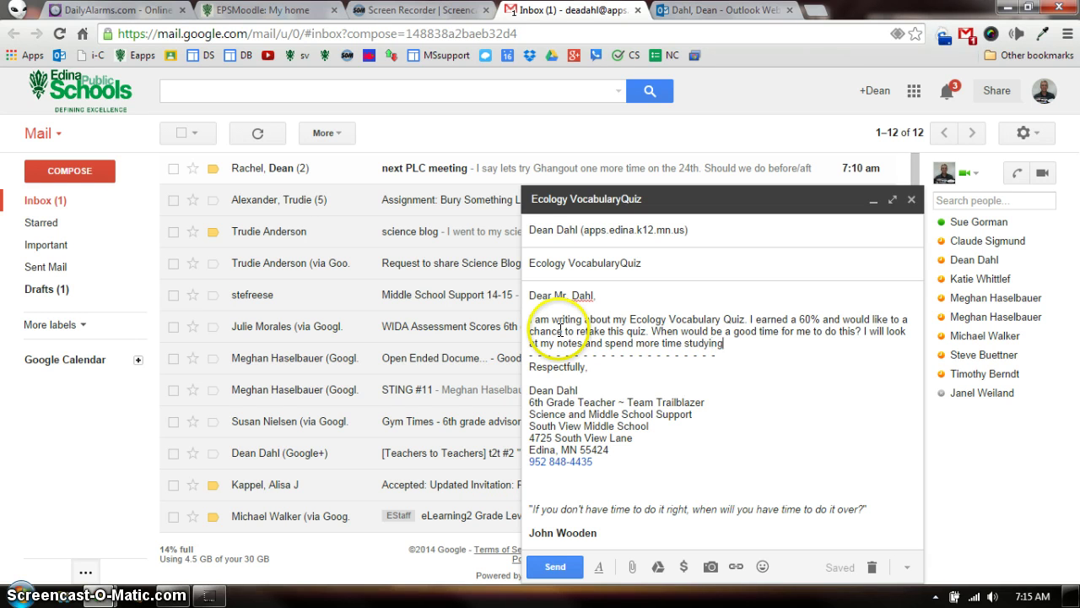
type(" the qui")
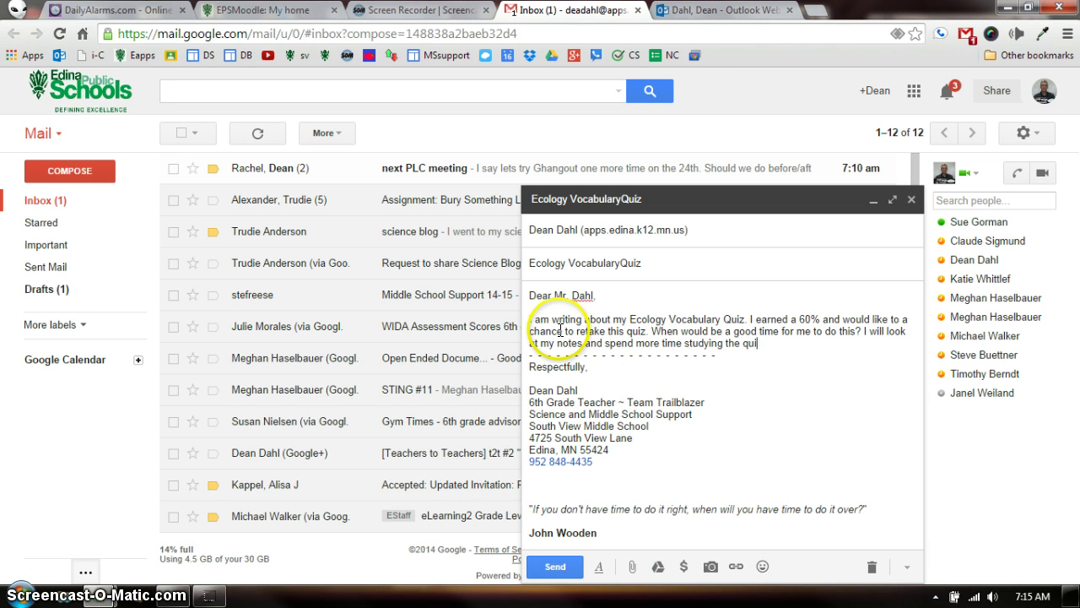
type("zlet on")
key("BackSpace")
key("BackSpace")
key("BackSpace")
type("from your web")
type("site.")
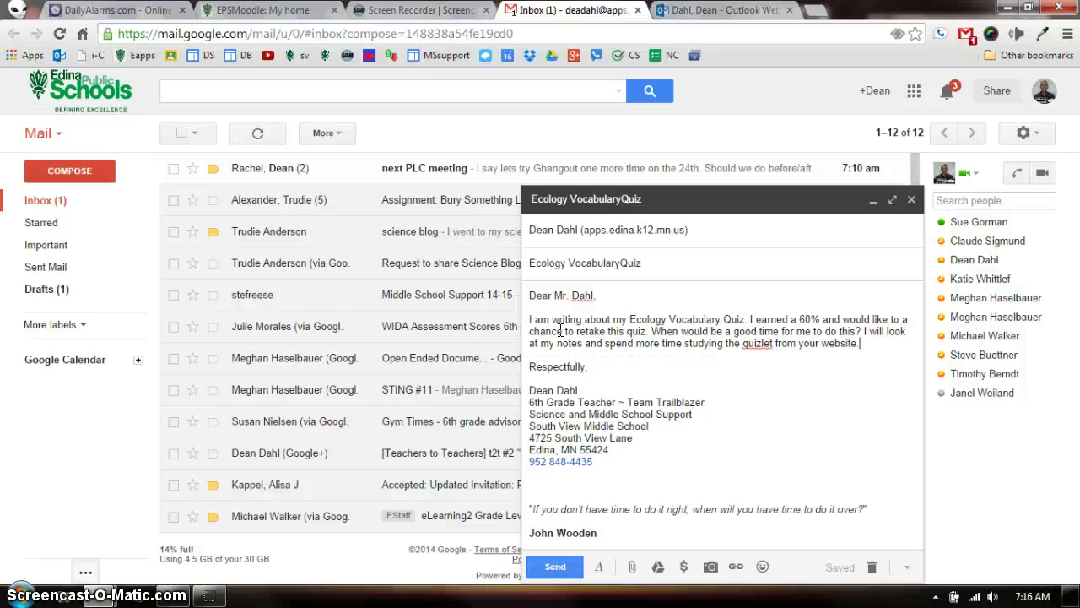
Close with 'Thank you for your time.' and sign with the student's name.
key("Return")
key("Return")
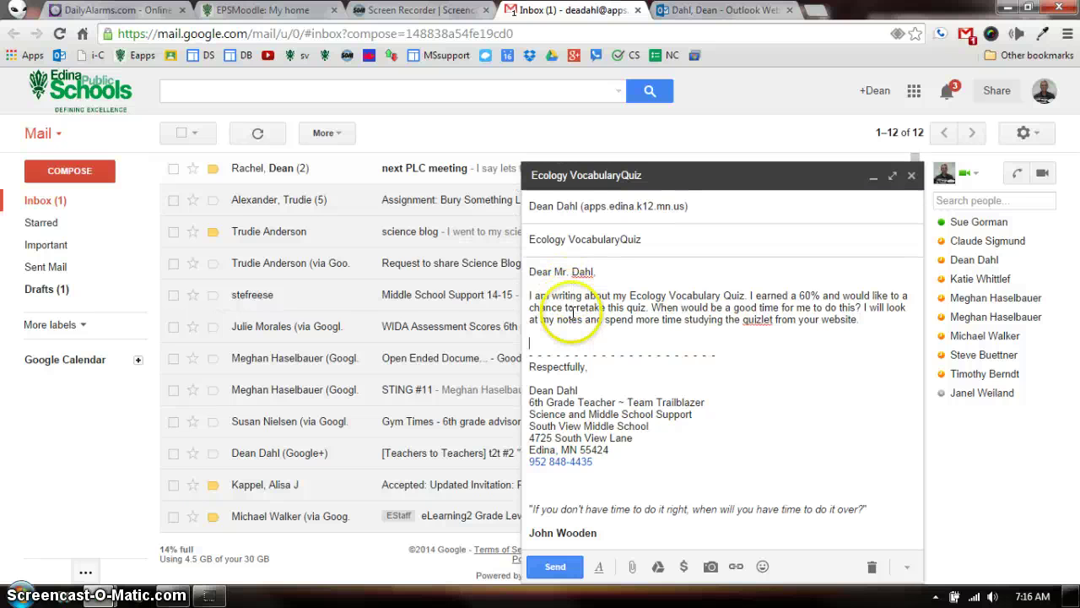
type("T")
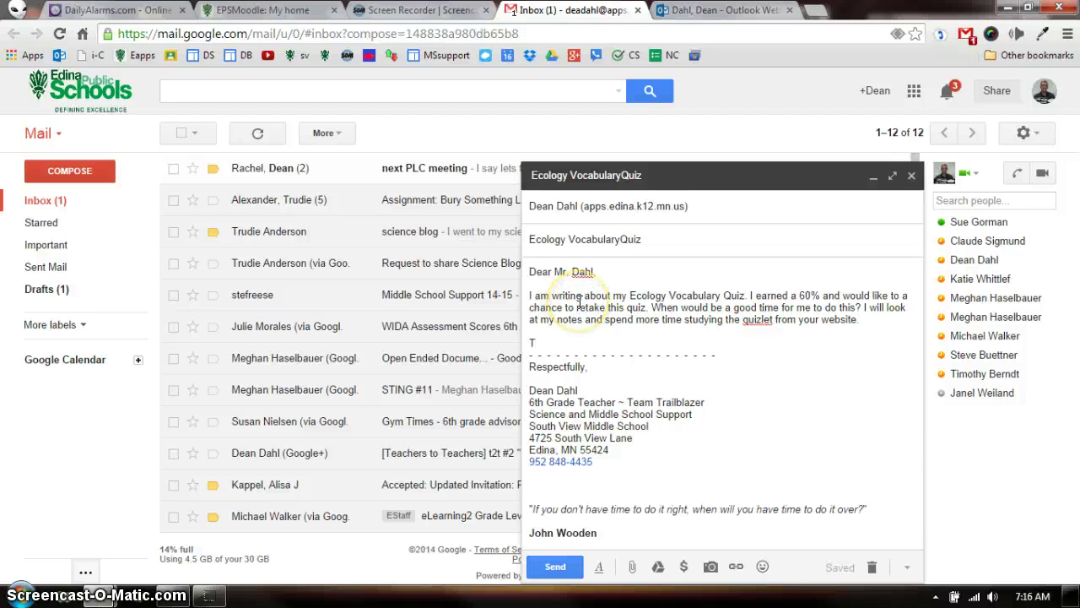
type("han")
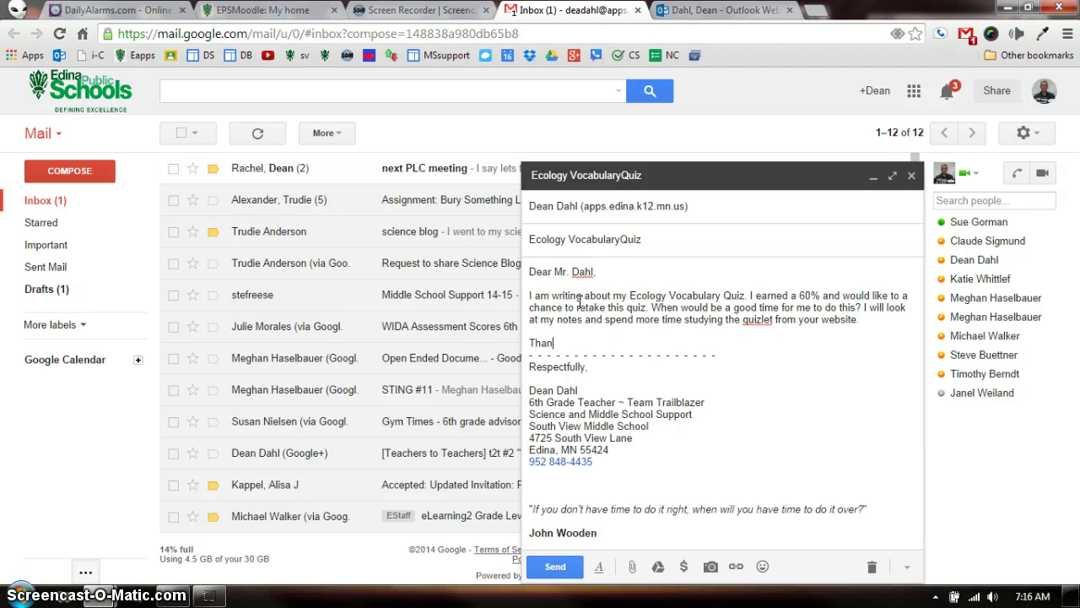
type("k you ")
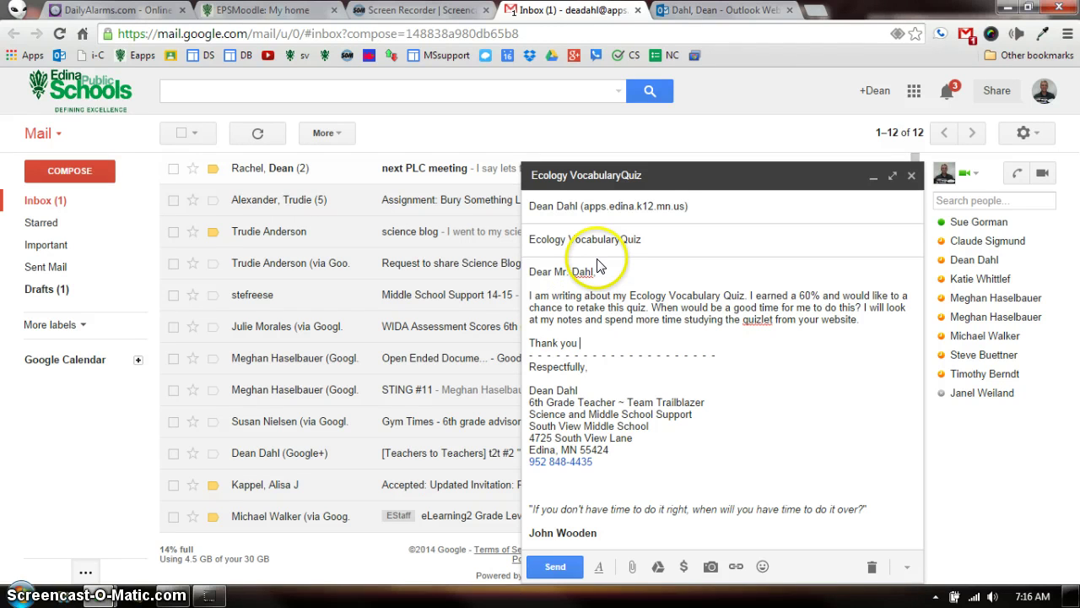
type("for your ")
type("time.")
key("Return")
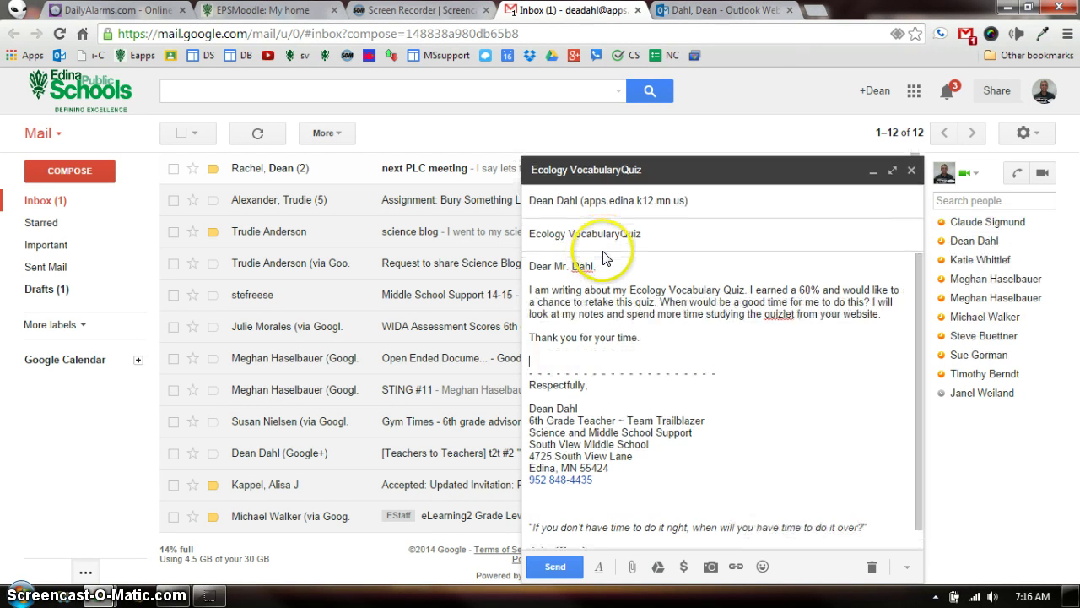
type("Deanie")
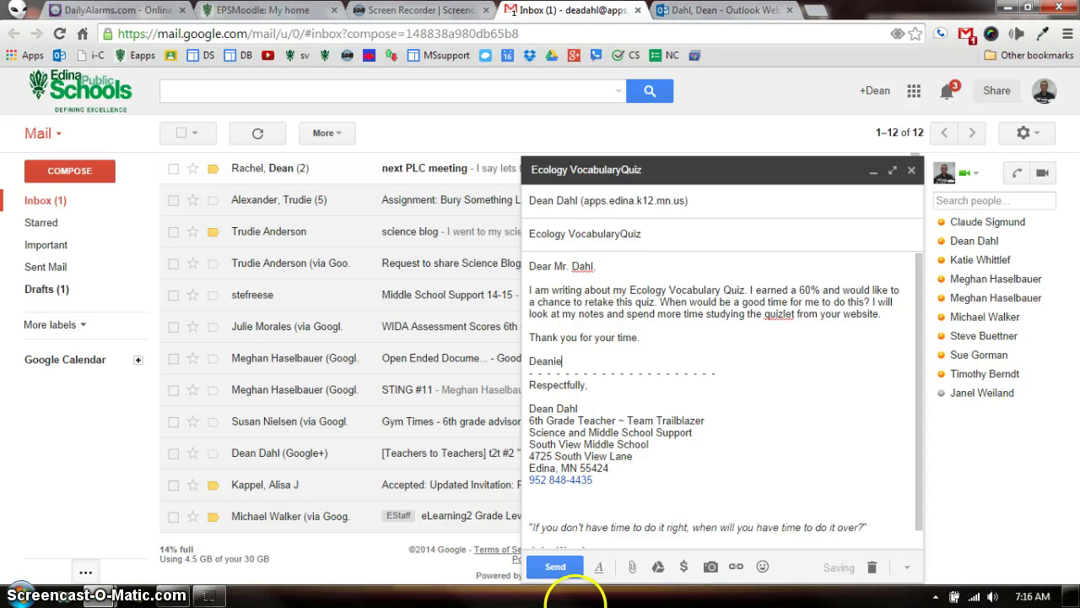
Send the retake request, refresh the inbox, and open the received Ecology VocabularyQuiz email.
left_click(556, 568)
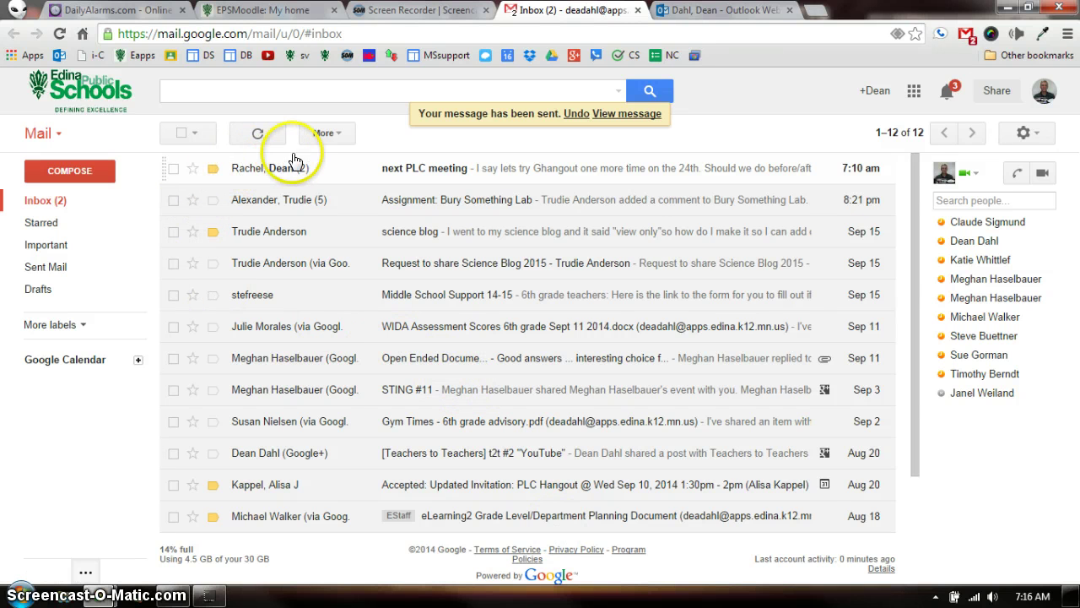
left_click(258, 135)
left_click(439, 174)
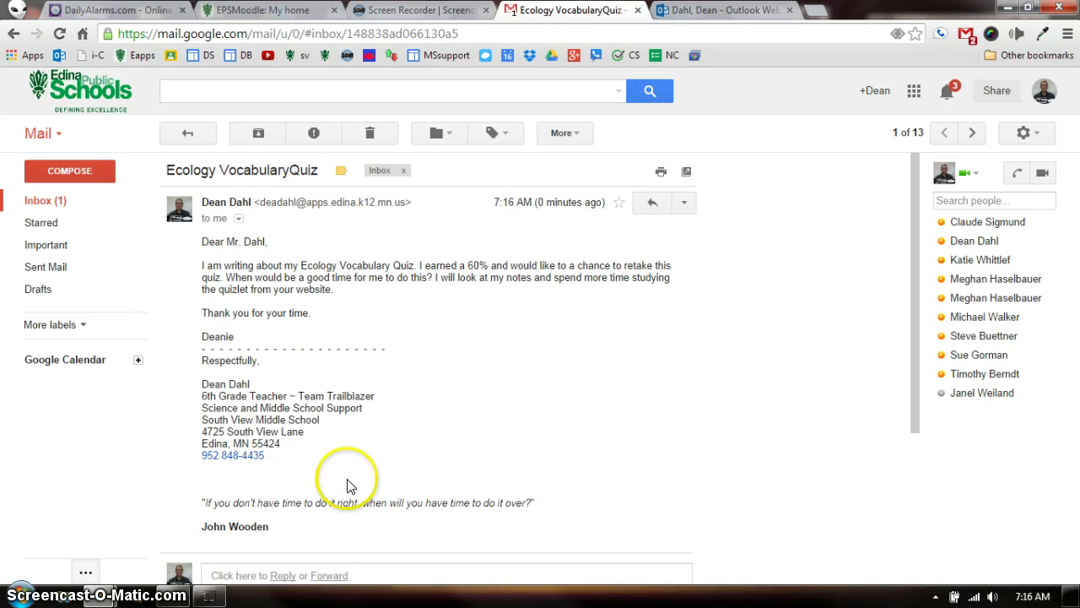
scroll(313, 574, "down", 3)
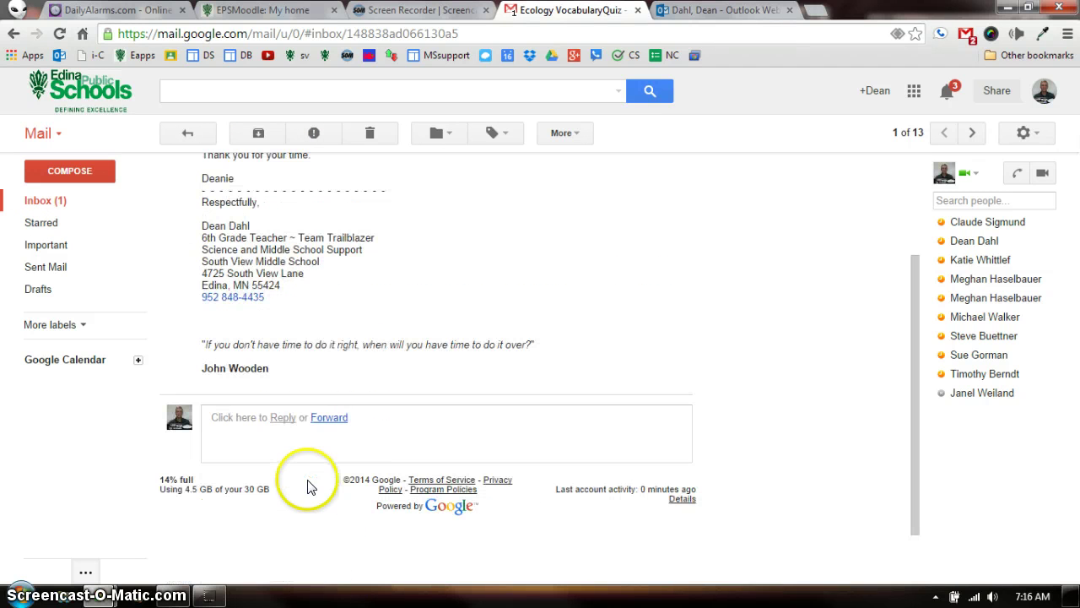
Reply thanking the student and proposing the quiz tomorrow before school, signed with the teacher's initials.
left_click(284, 417)
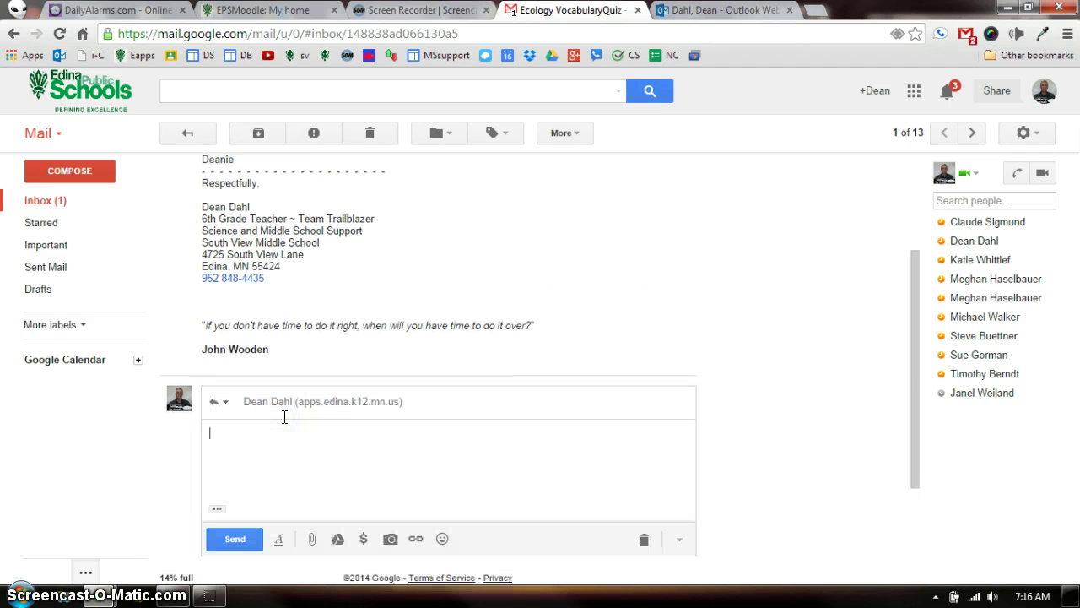
type("Dean")
key("BackSpace")
type("nie ")
type("Thank y")
type("ou for the email.")
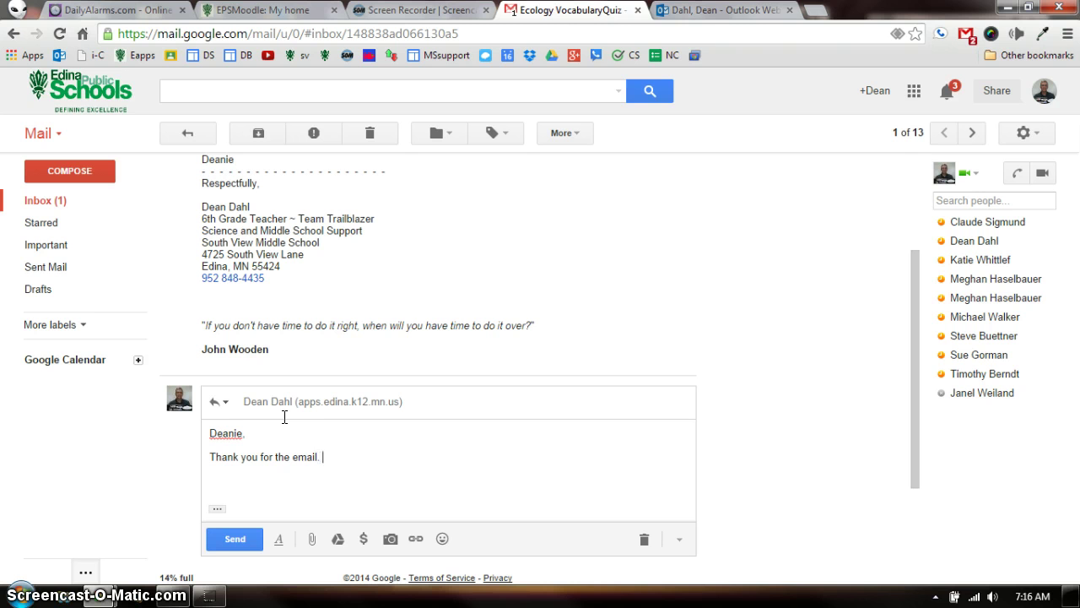
type(" Lo")
key("BackSpace")
key("BackSpace")
type("email. Let's ")
type("pa")
key("BackSpace")
type("lan doing ")
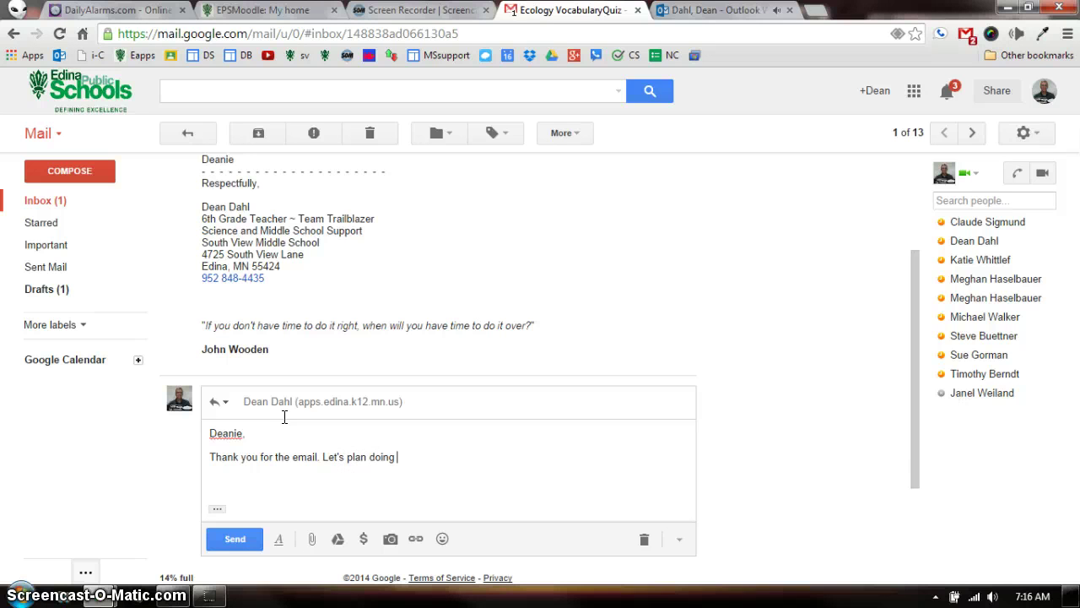
type("the quiz tomo")
type("rrow p")
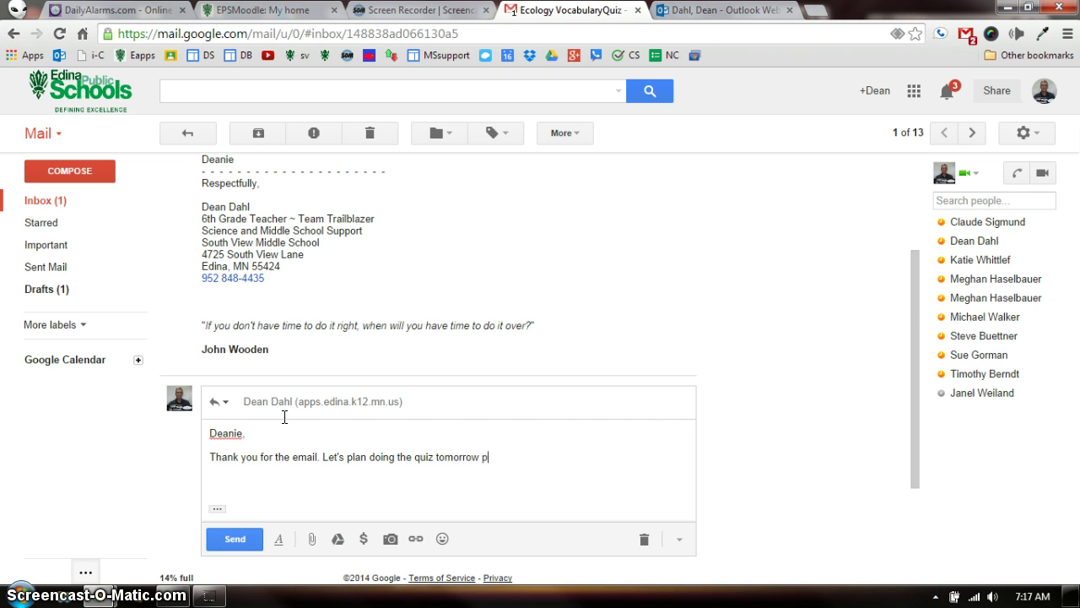
type("er")
key("BackSpace")
key("BackSpace")
type("be")
type("fore school. ")
type("MD")
key("BackSpace")
key("BackSpace")
type("MD")
left_click(214, 533)
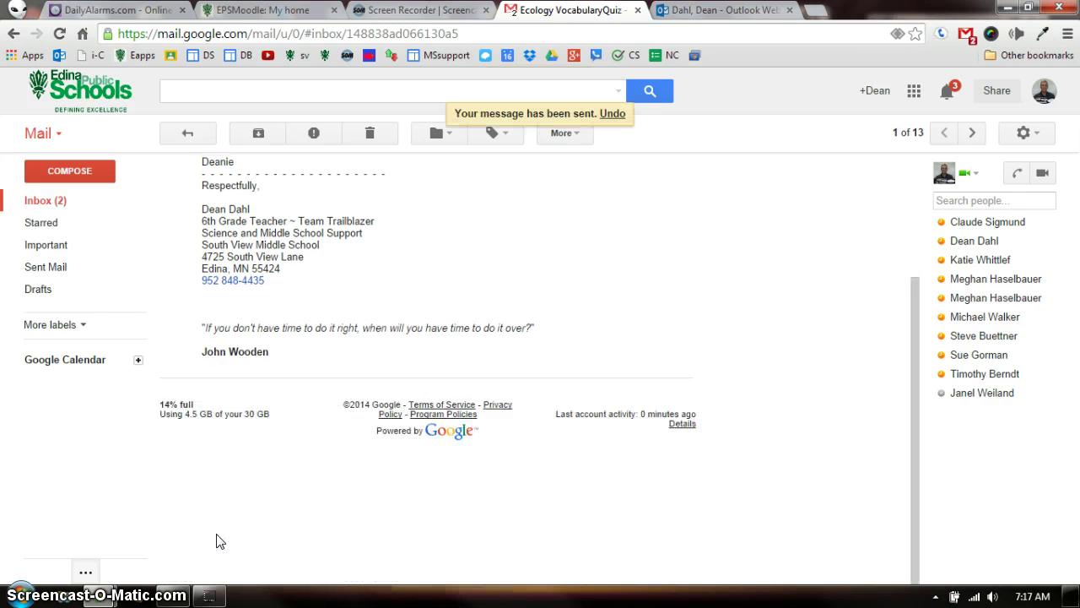
scroll(277, 317, "up", 2)
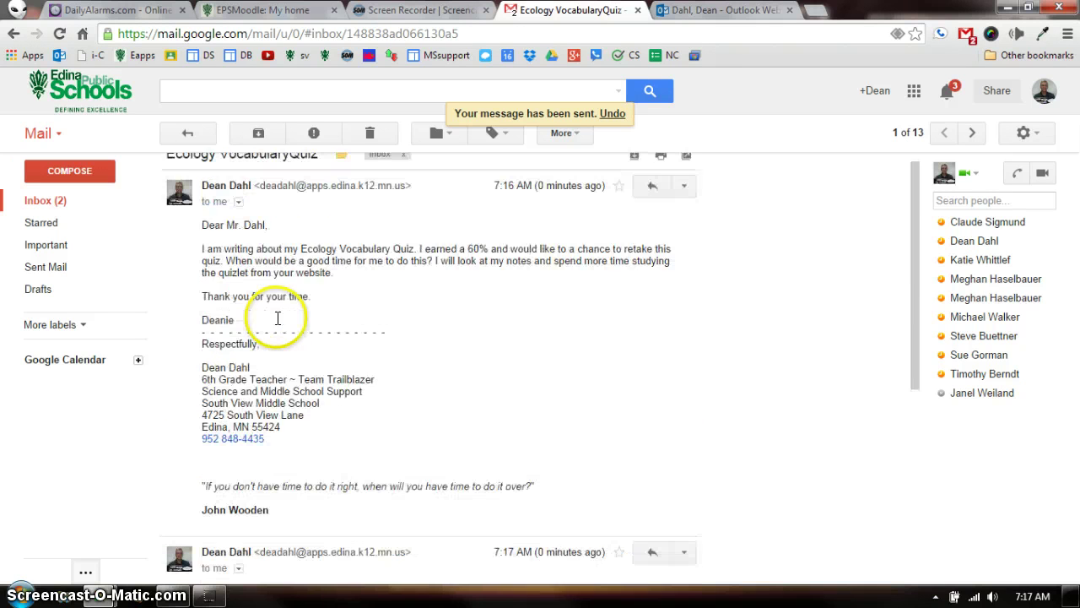
left_click(193, 135)
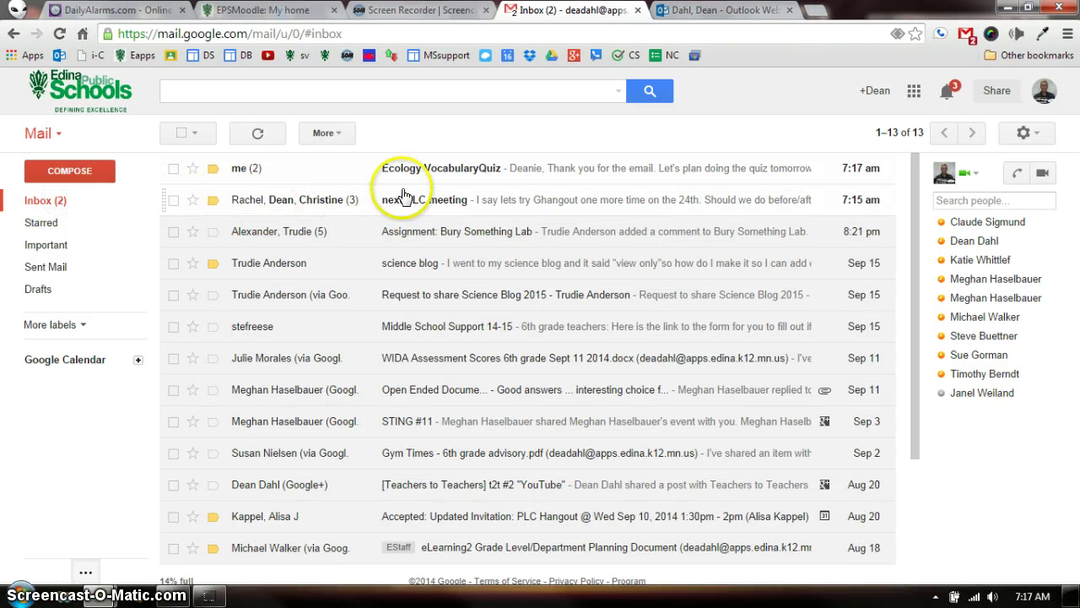
left_click(257, 134)
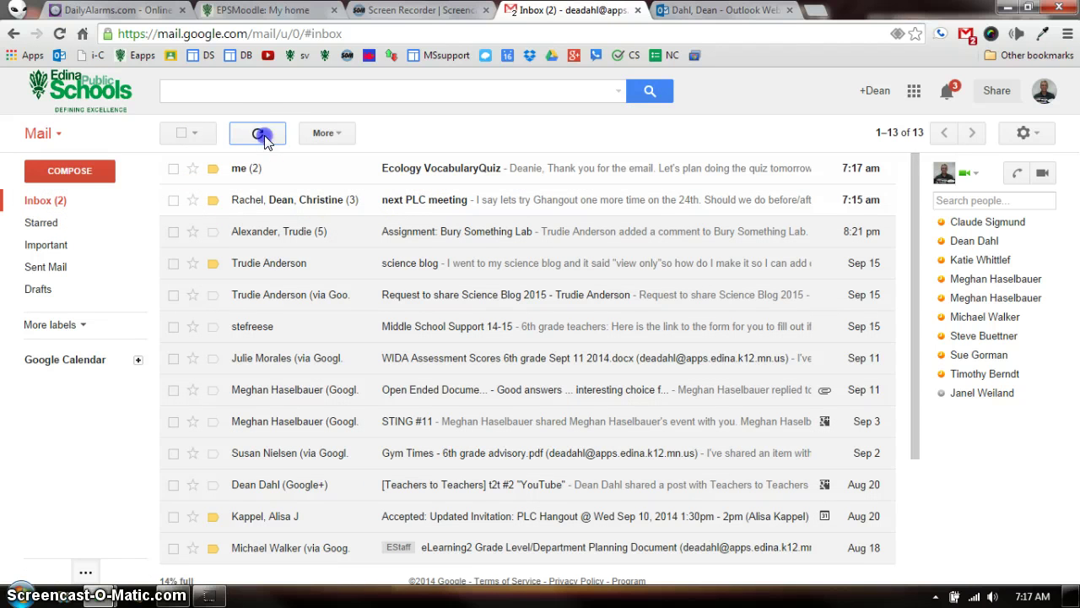
left_click(436, 172)
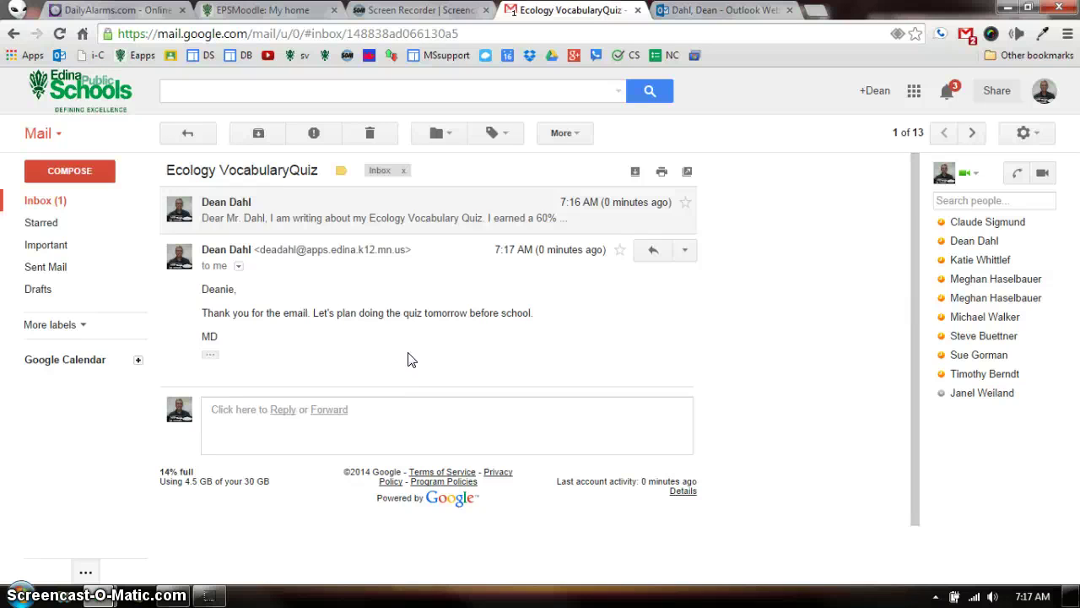
left_click(399, 348)
Send a reply confirming arrival by 7:15am tomorrow, signed 'Respectfully' with the student's name.
left_click(281, 410)
mouse_move(267, 401)
left_click(267, 427)
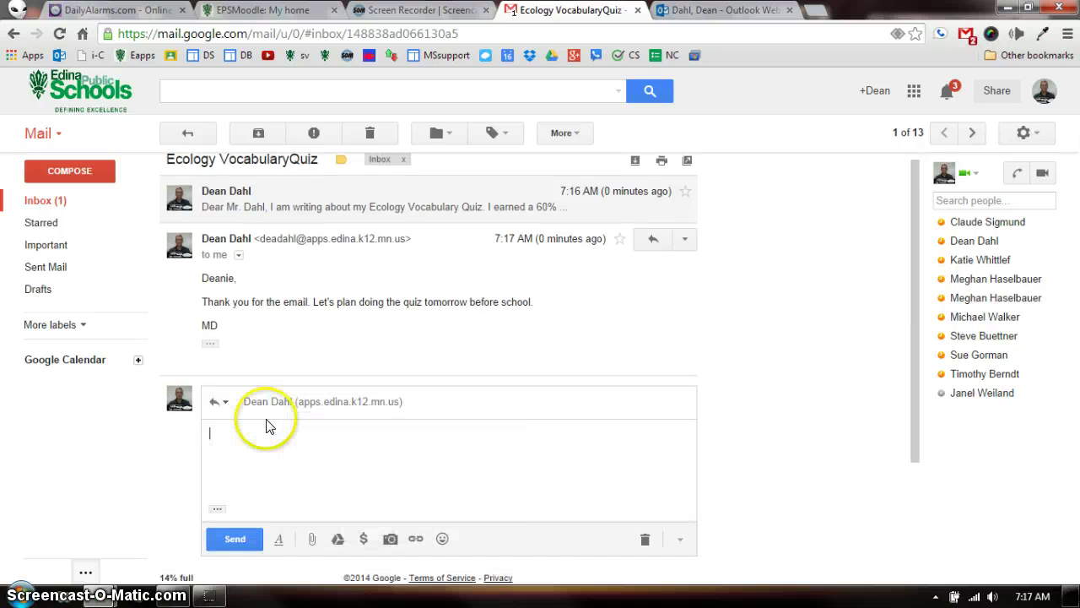
type("Mr")
type(". Dahl")
type(" I got you")
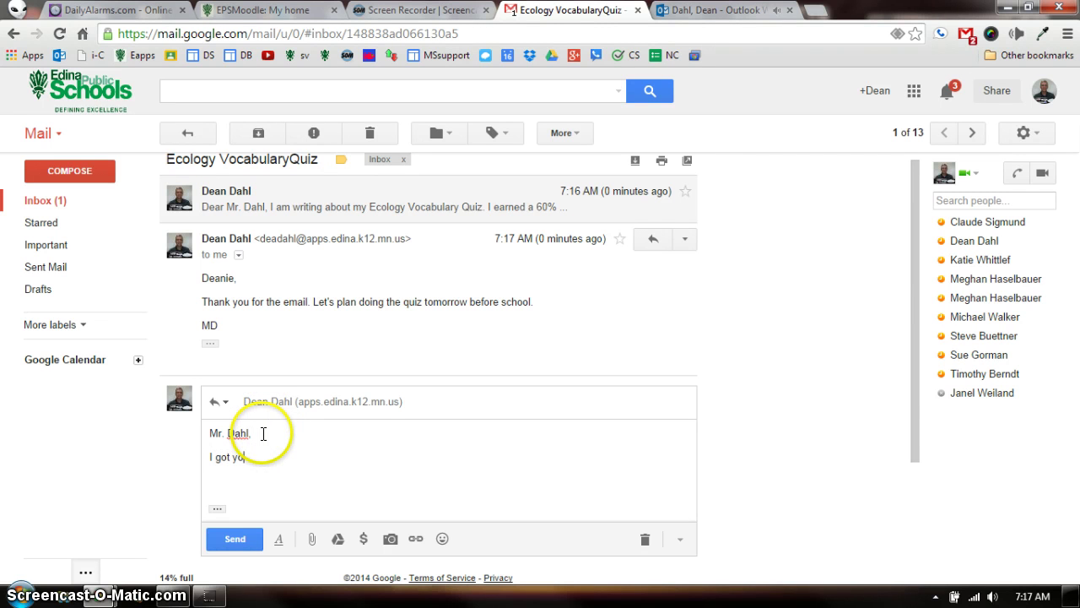
type("r em")
type("ail and ")
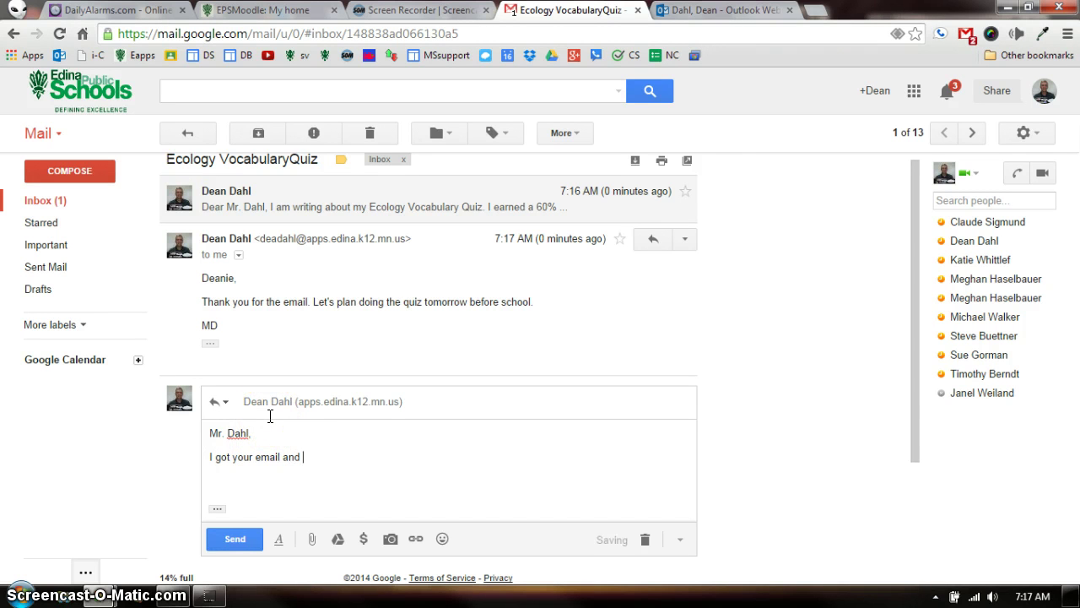
type("the wi")
key("BackSpace")
key("BackSpace")
type("re")
type("take time is in")
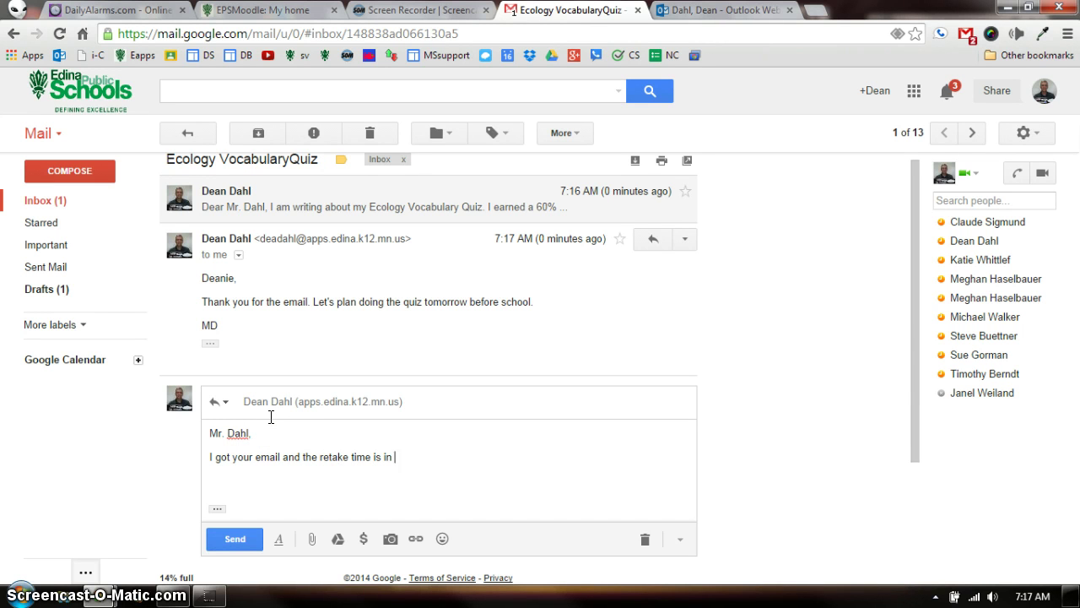
type(" my agen")
type("da. I")
type(" will be in your ")
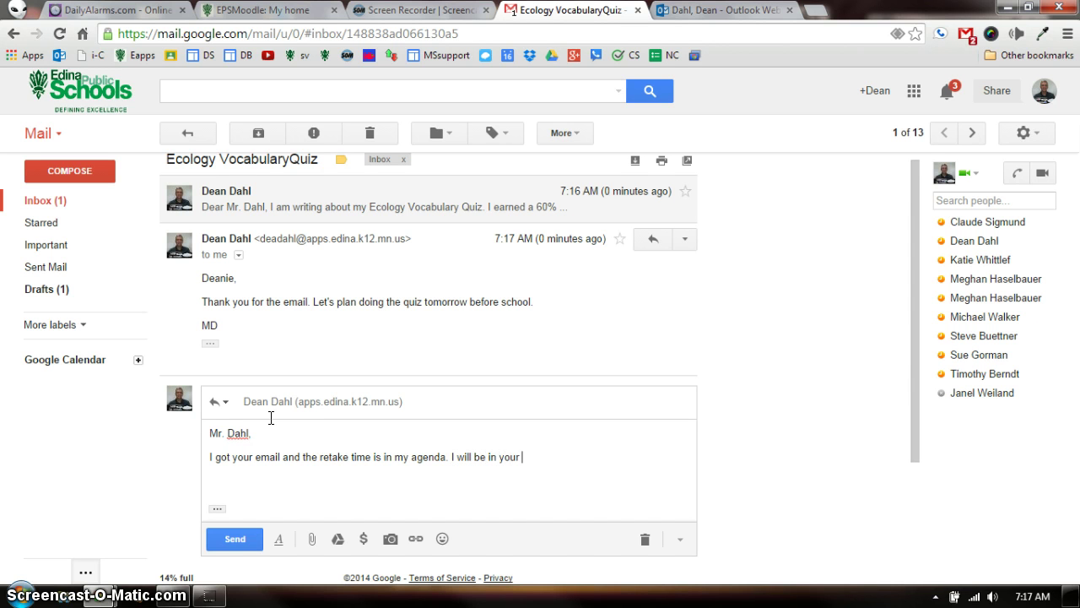
type("room by 7:")
type("15am tom")
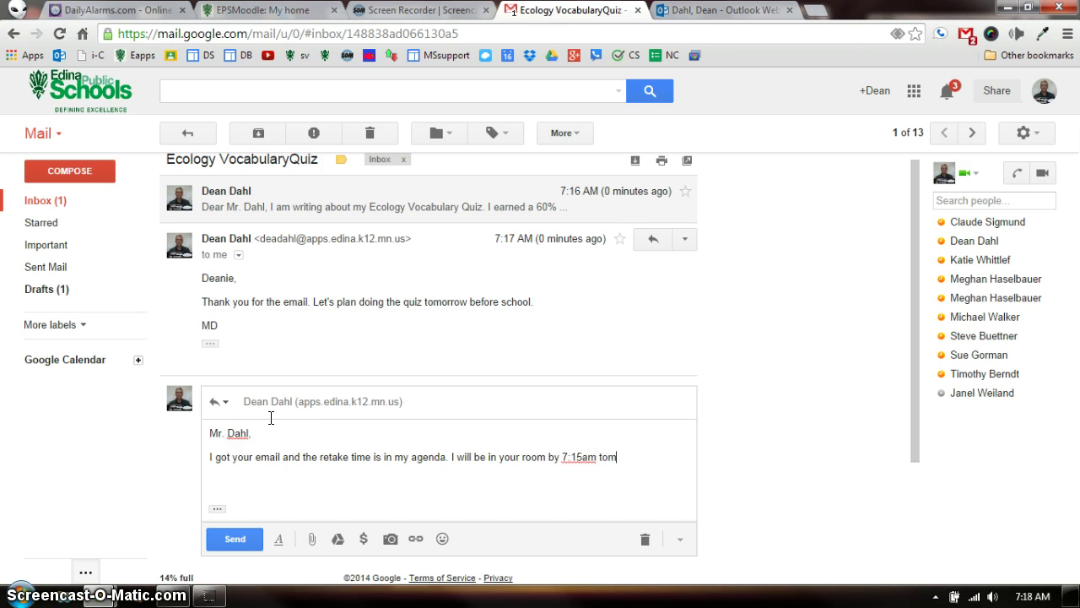
type("orrow.  ")
type("Res")
type("pectuf")
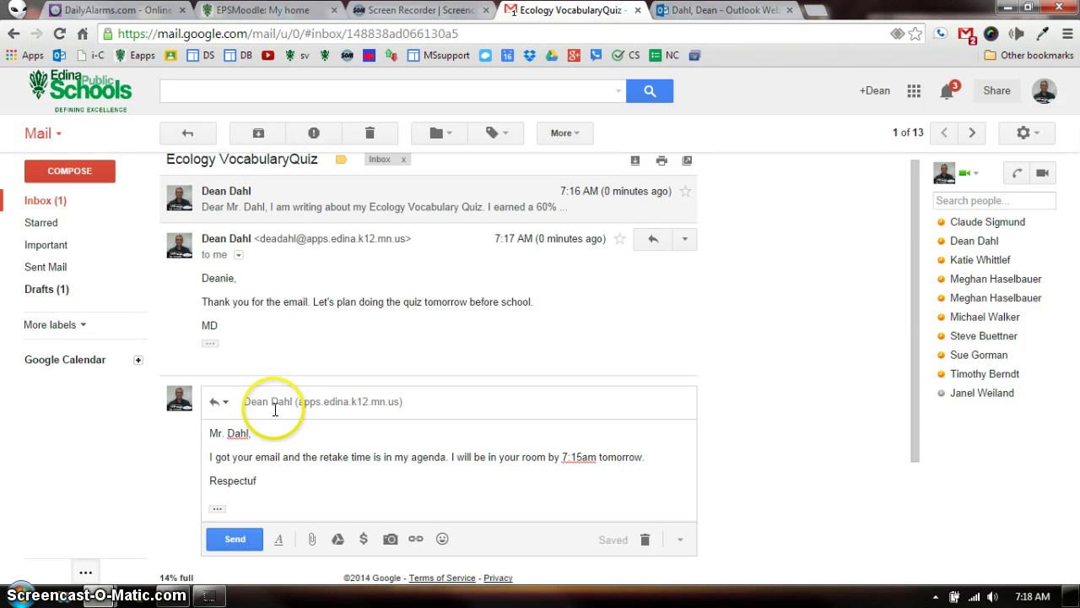
key("BackSpace")
key("BackSpace")
type("tfu")
type("lly,")
key("Return")
type("Dean")
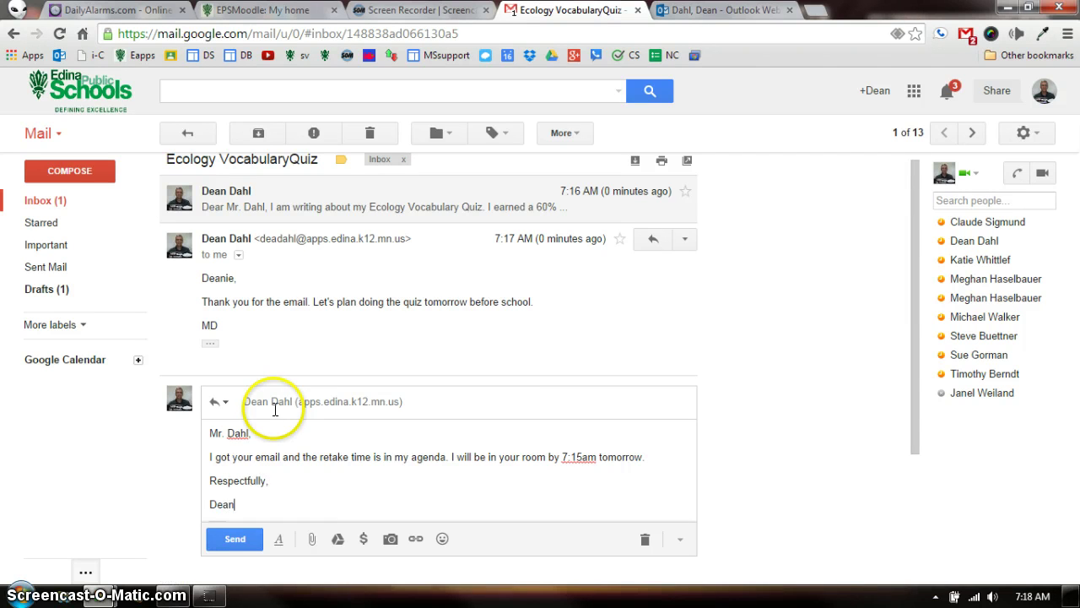
type("ie")
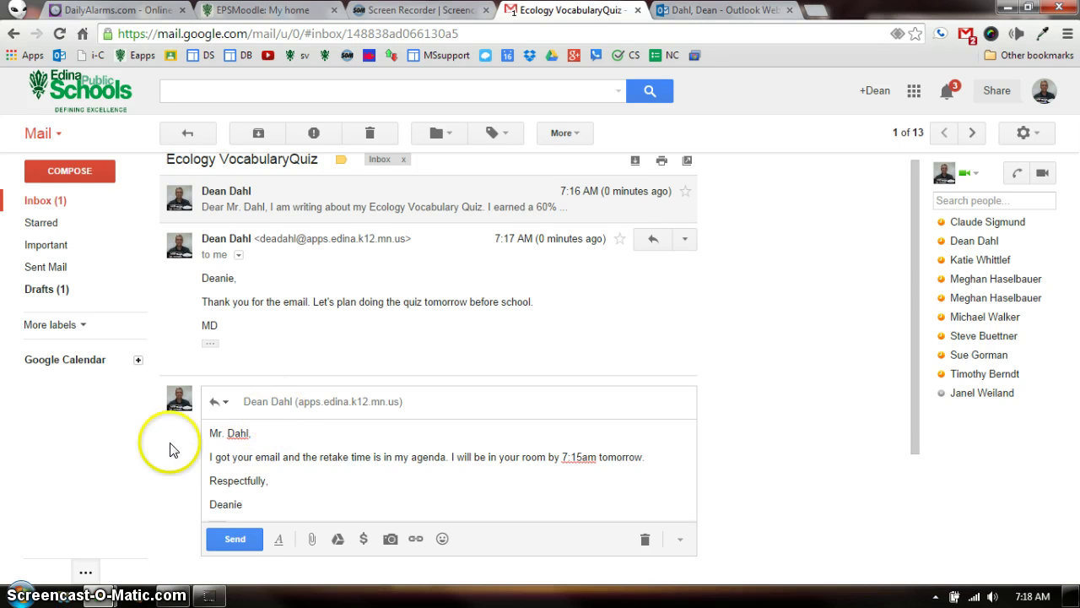
left_click(235, 538)
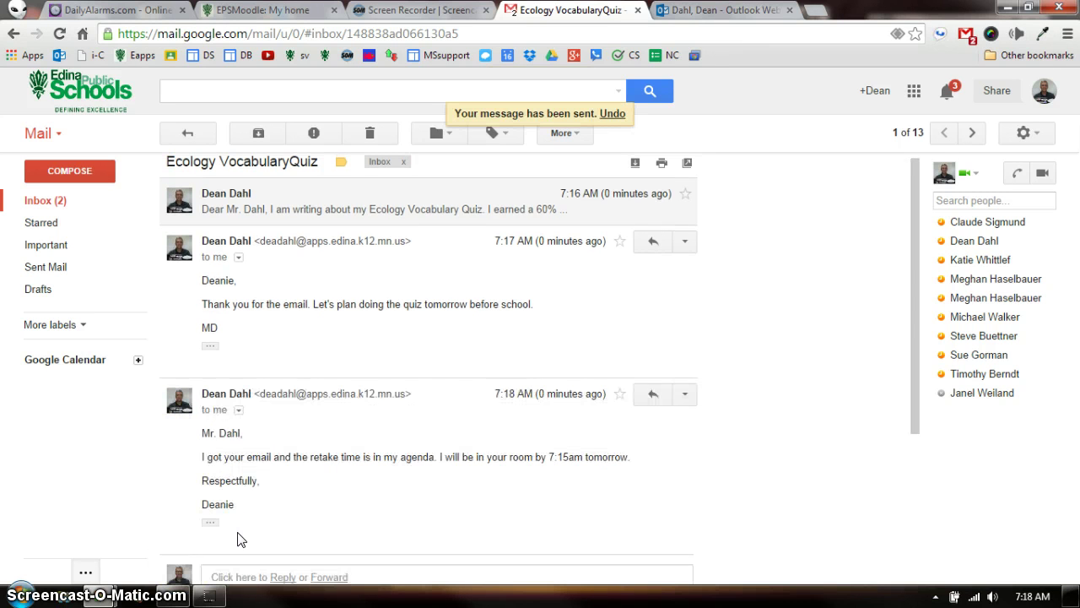